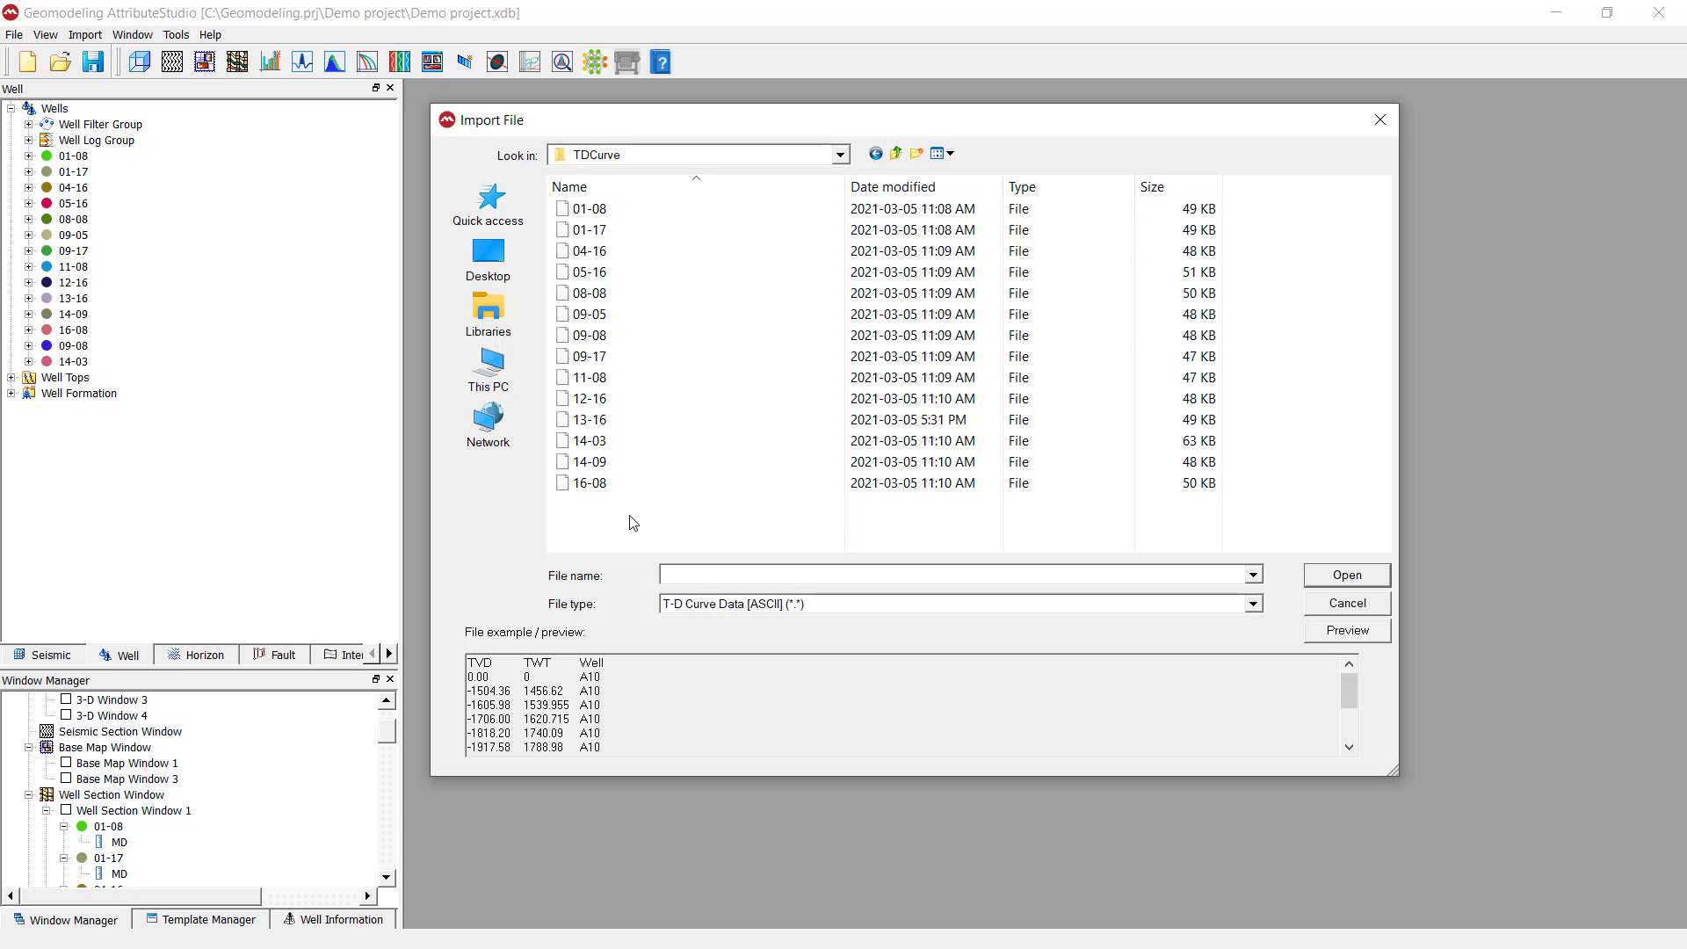
# Step: Select all the T-D curve files in the TDCurve folder and open them for import
pyautogui.hotkey('ctrl', 'a')
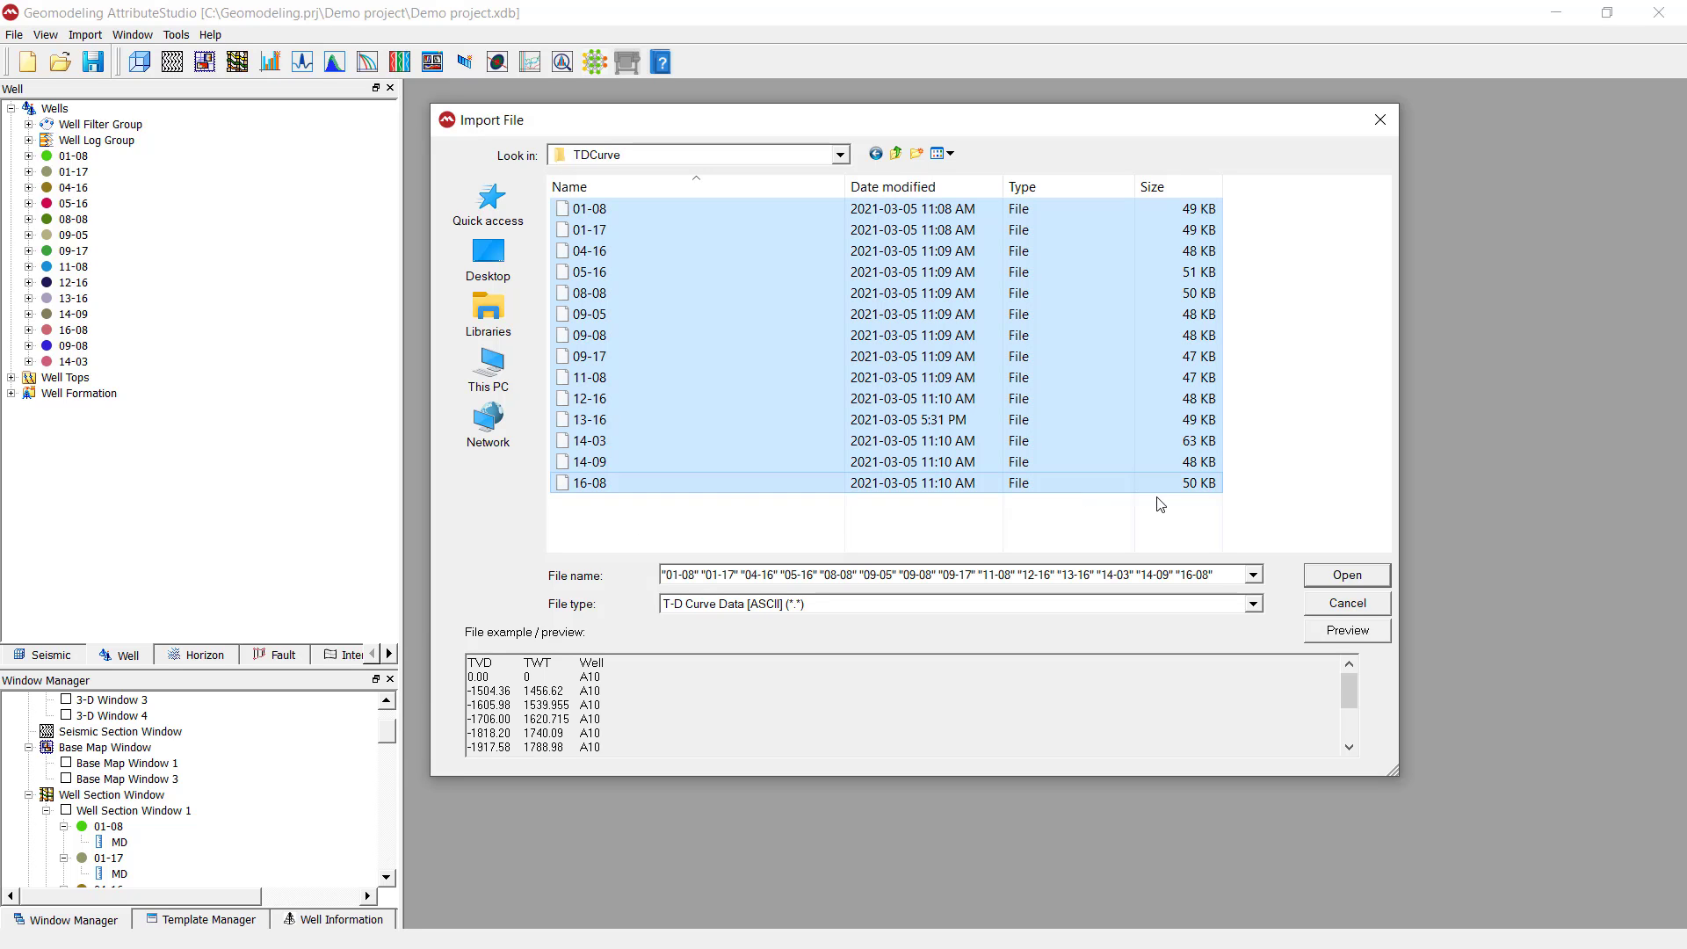
pyautogui.click(1348, 576)
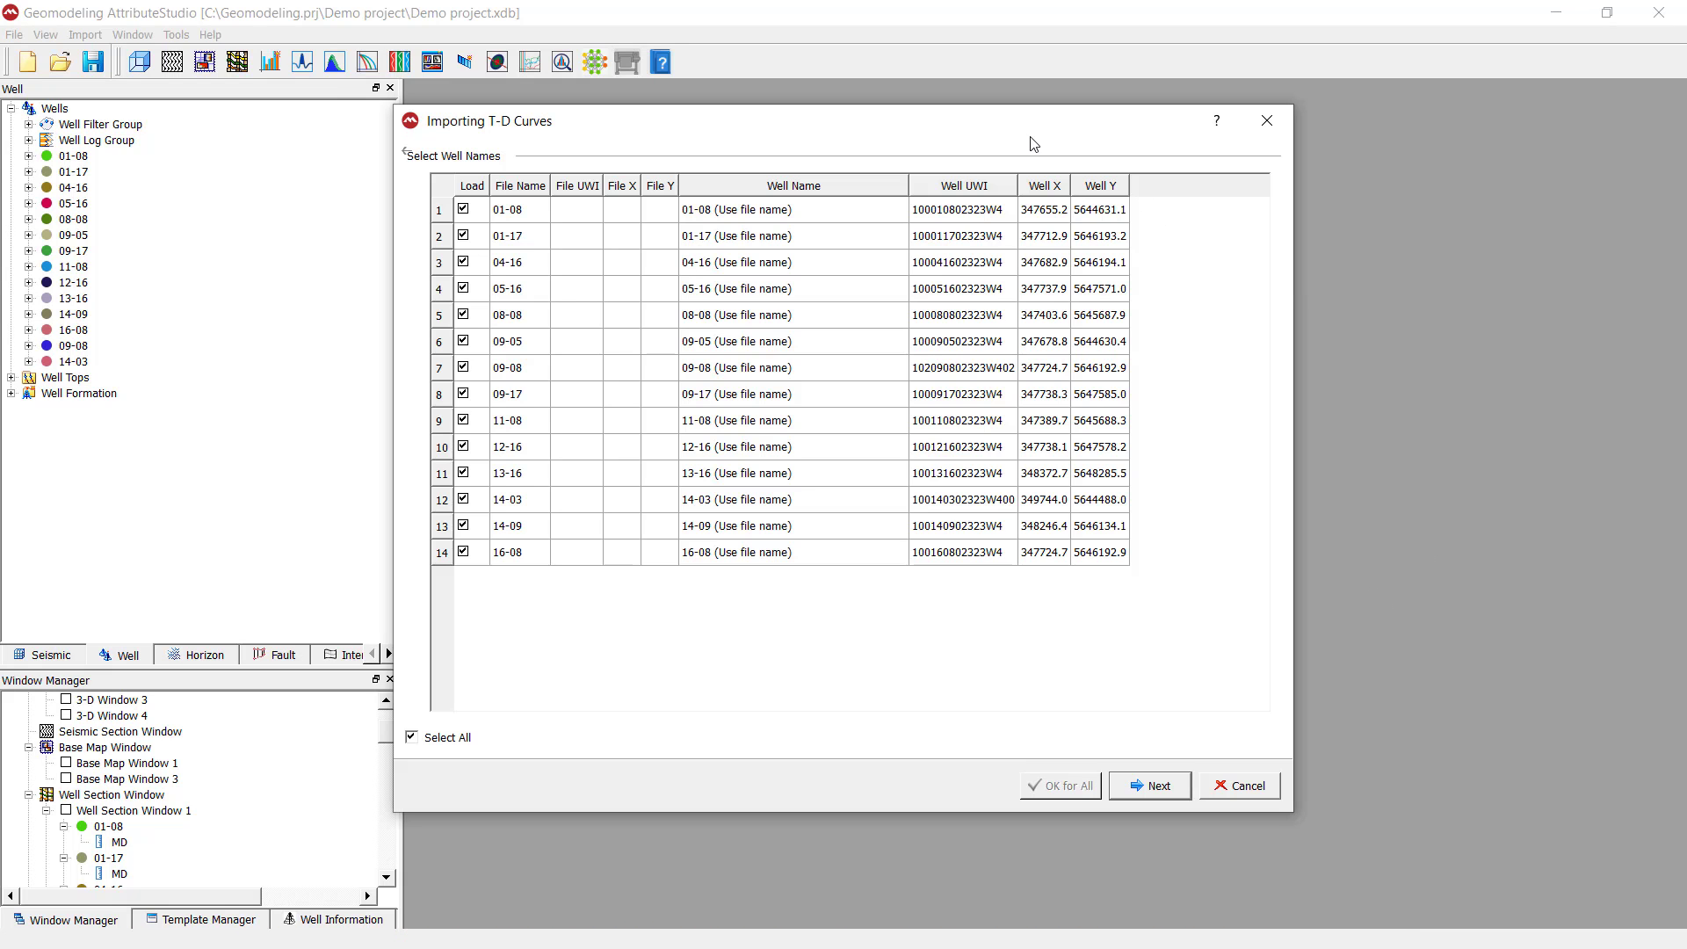
pyautogui.moveTo(1028, 139); pyautogui.dragTo(1052, 120)
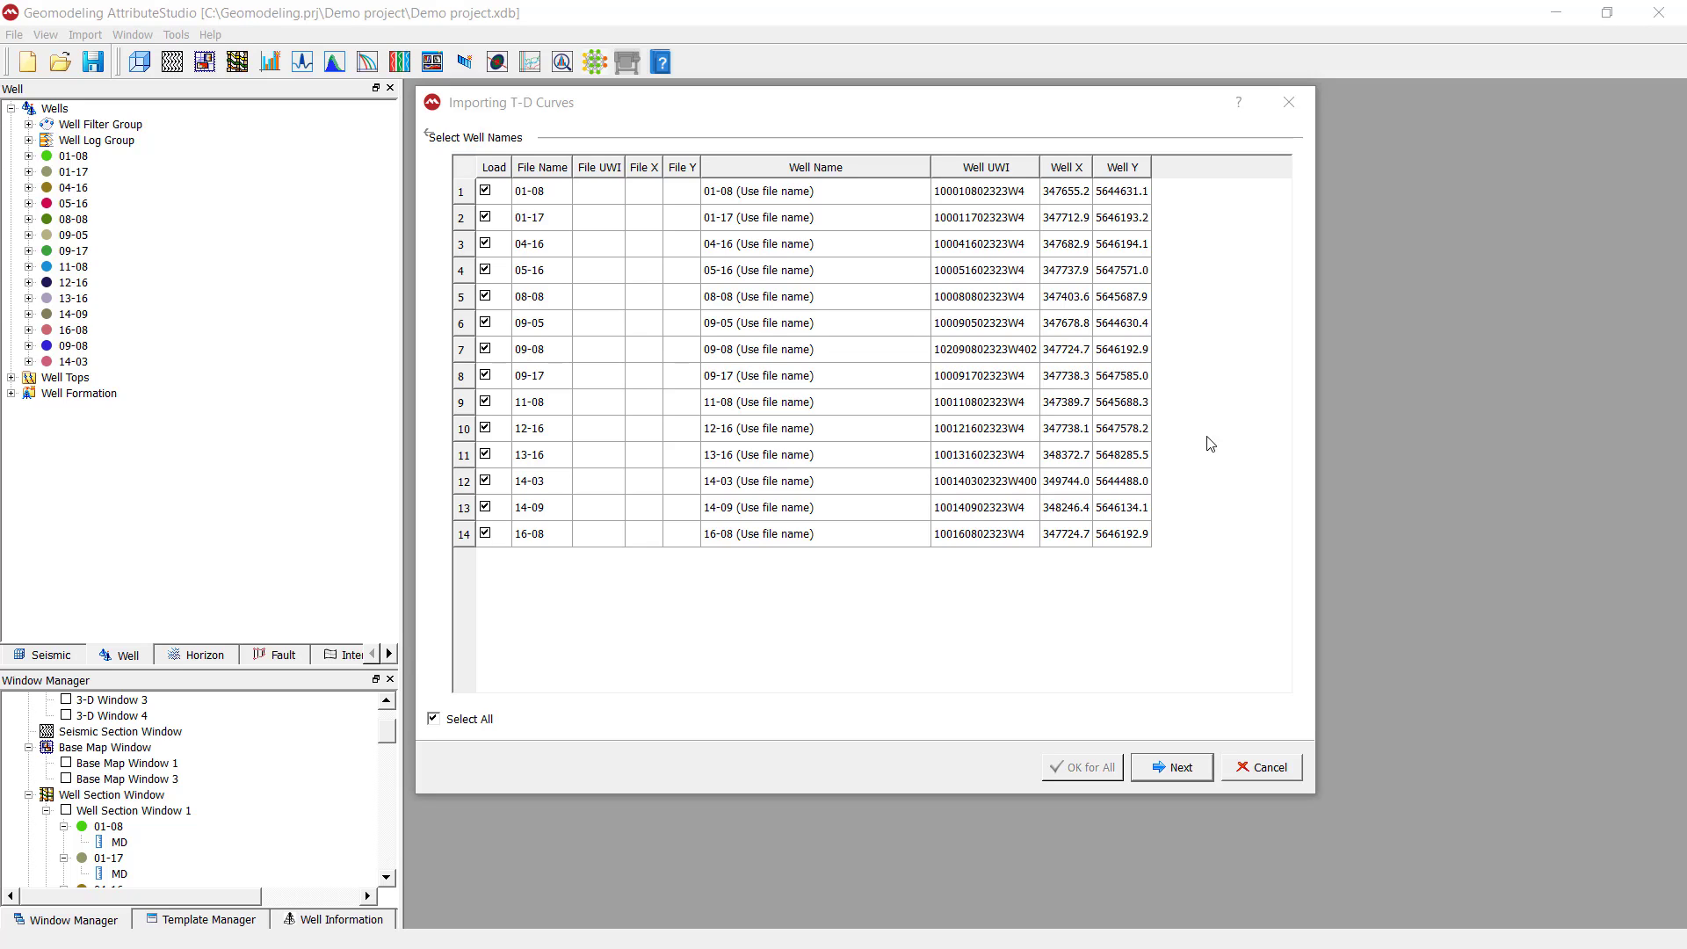
# Step: Check the well name options for file 01-08, keep the file name as well name, and continue to the file format settings
pyautogui.moveTo(733, 189)
pyautogui.click(831, 192)
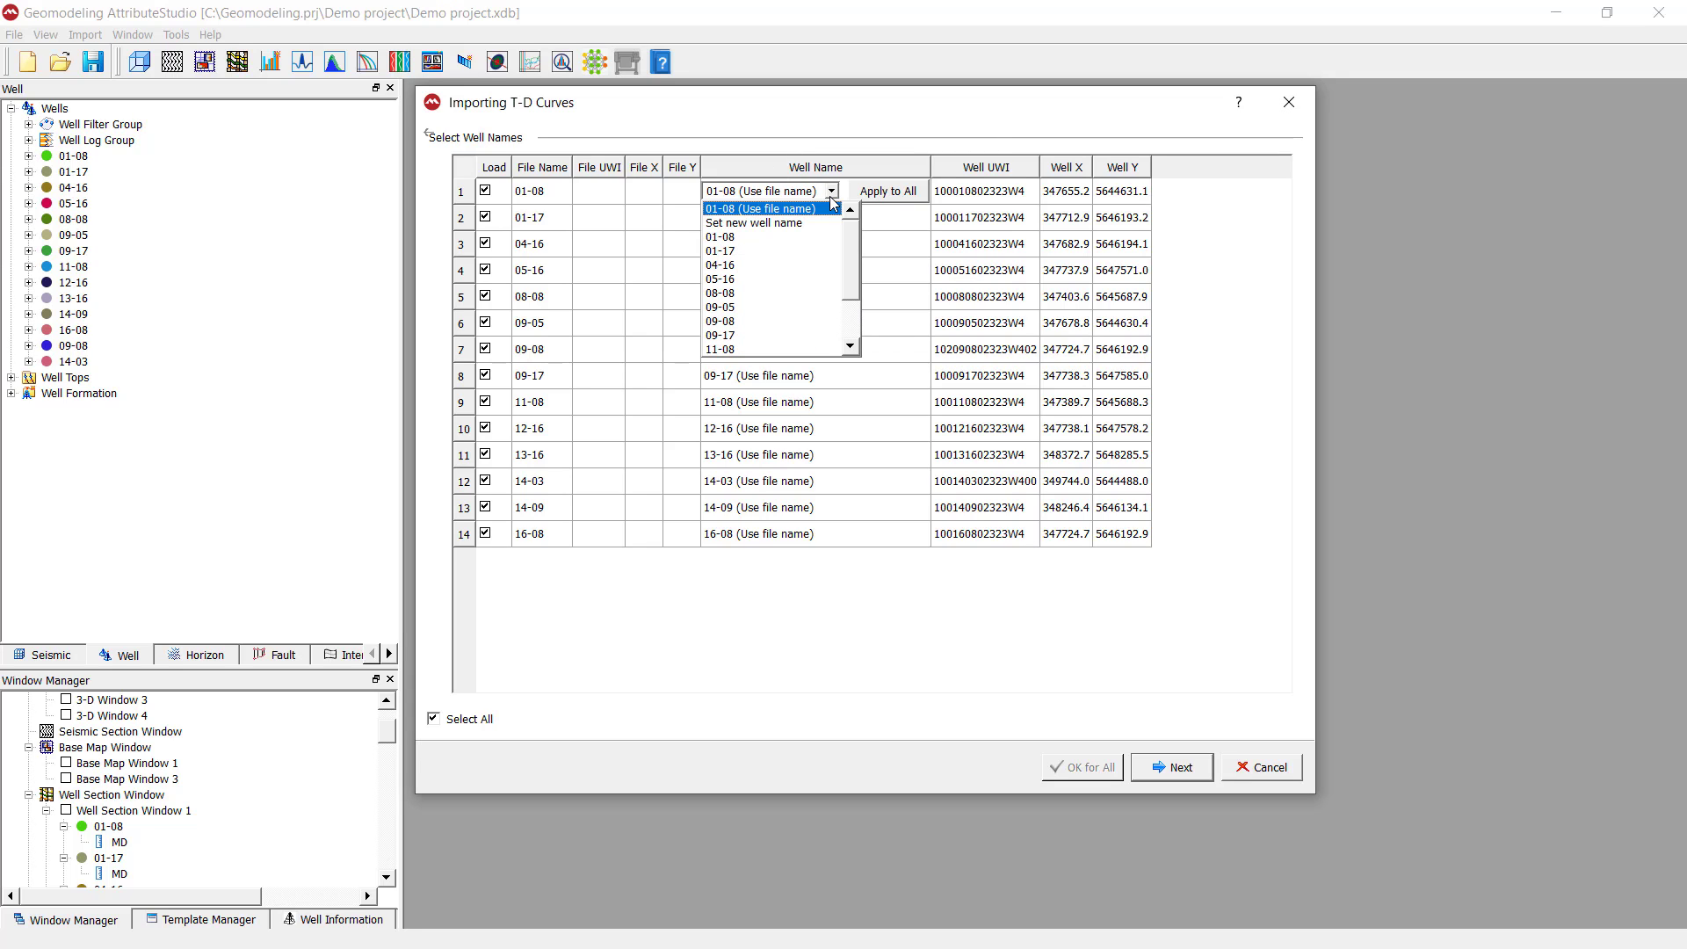
pyautogui.click(840, 120)
pyautogui.click(1468, 765)
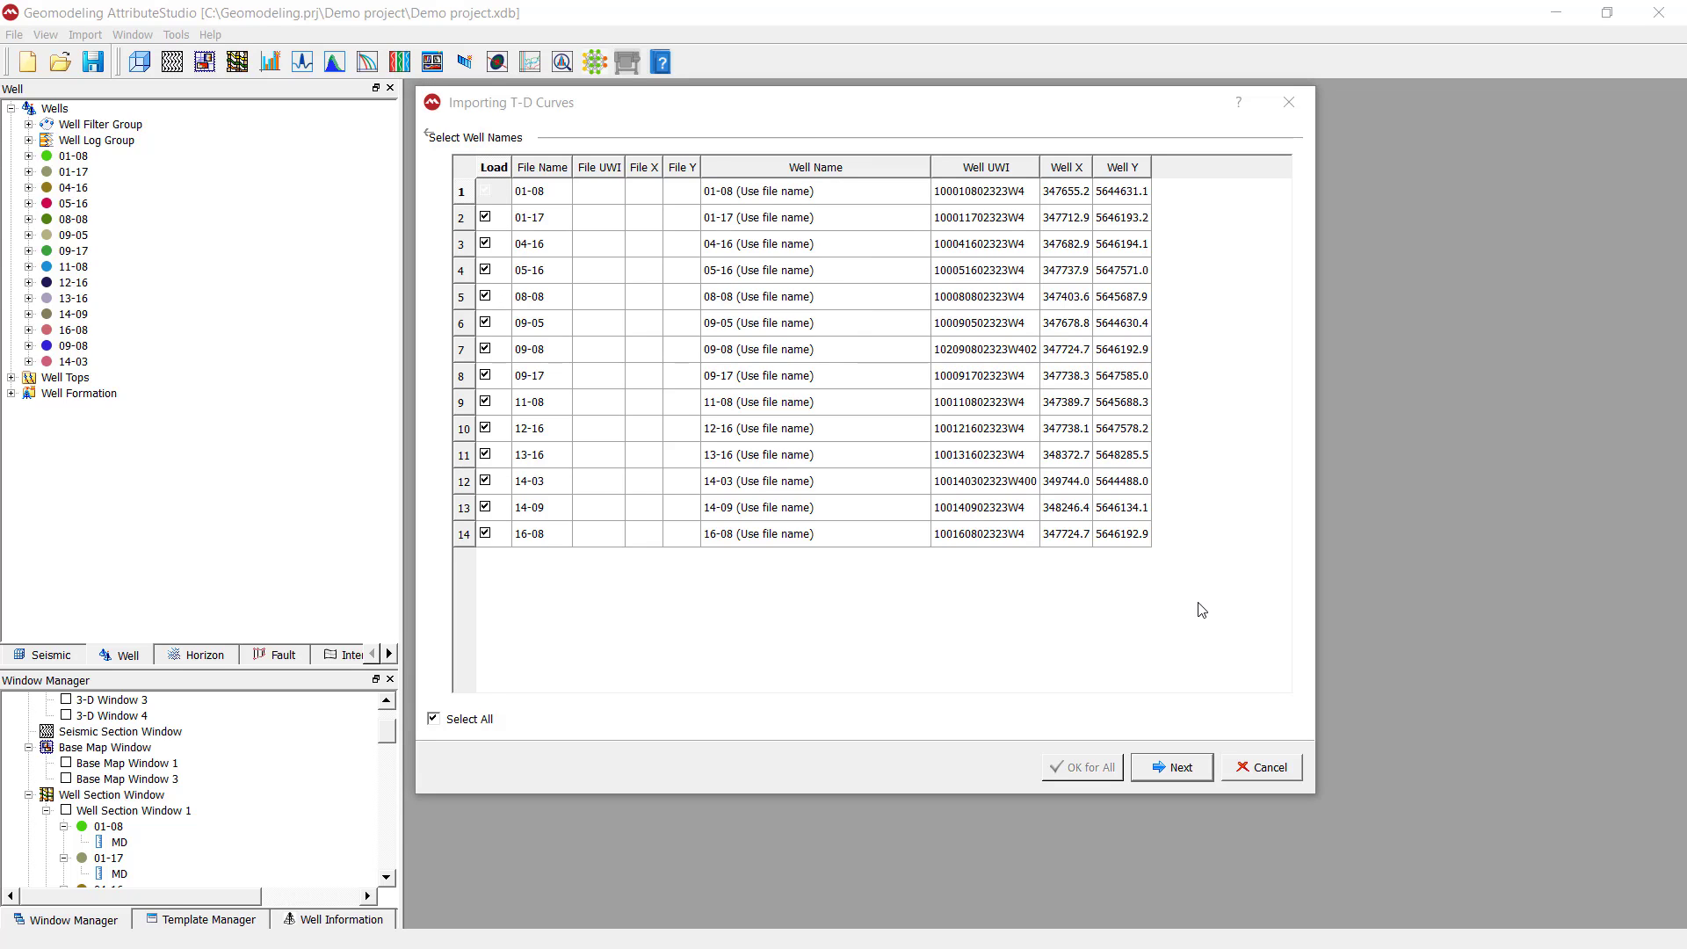
pyautogui.click(1185, 767)
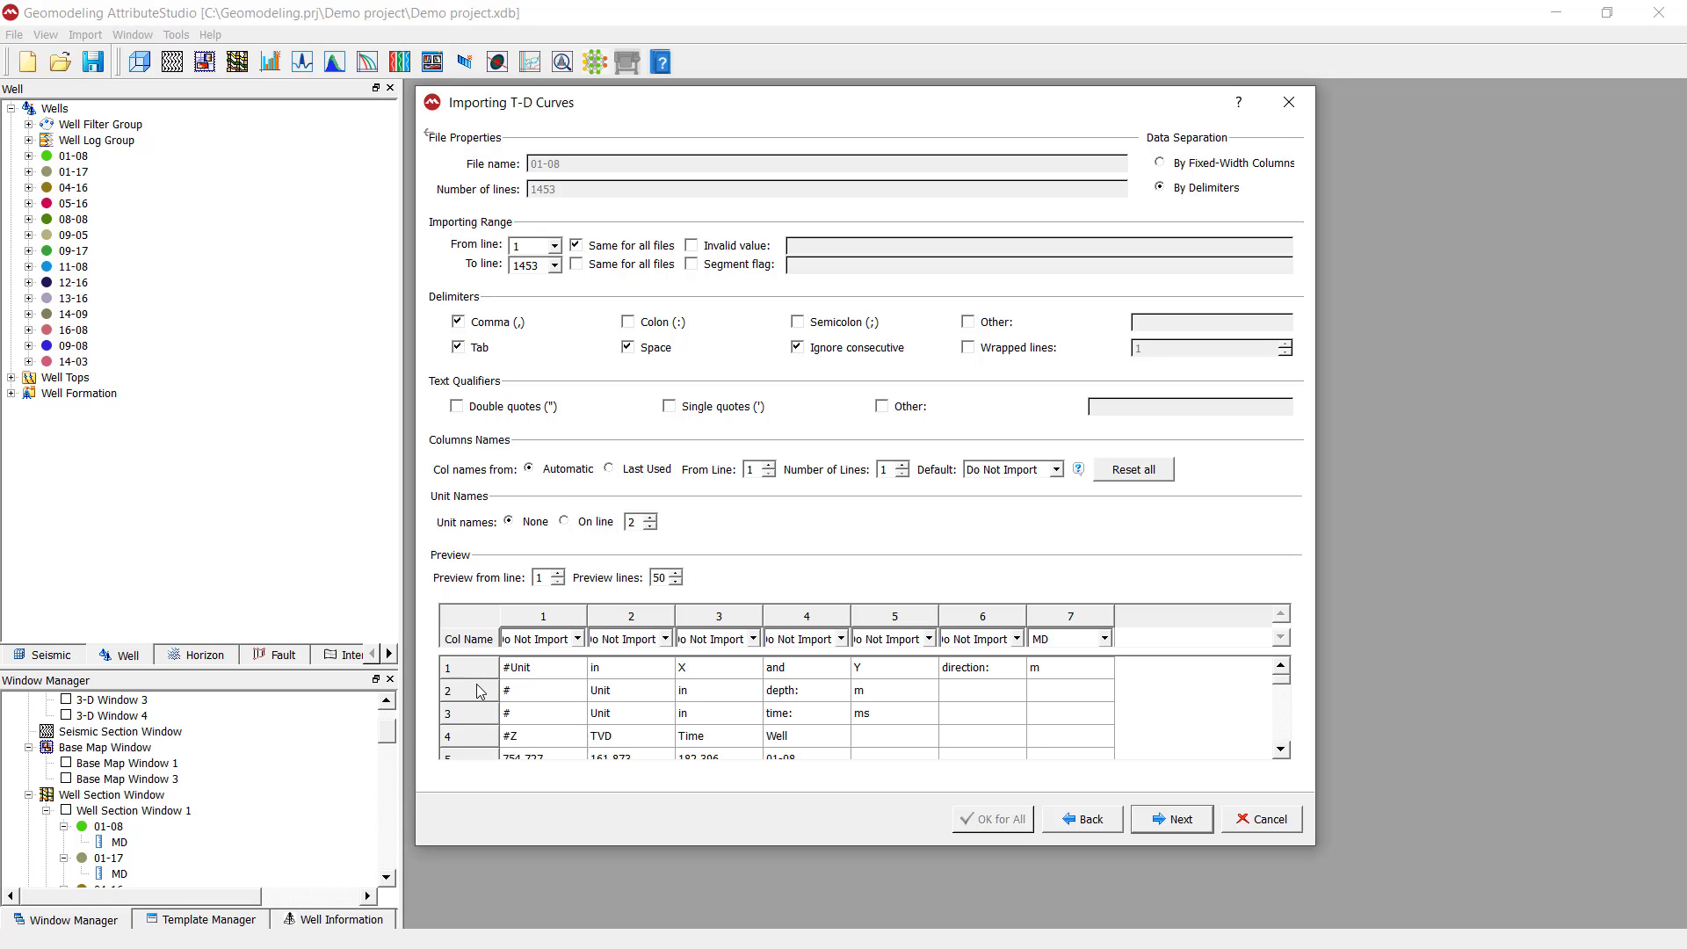
# Step: Enlarge the data preview to find the first data row and set the importing range to start from line 5
pyautogui.moveTo(554, 846); pyautogui.dragTo(556, 936)
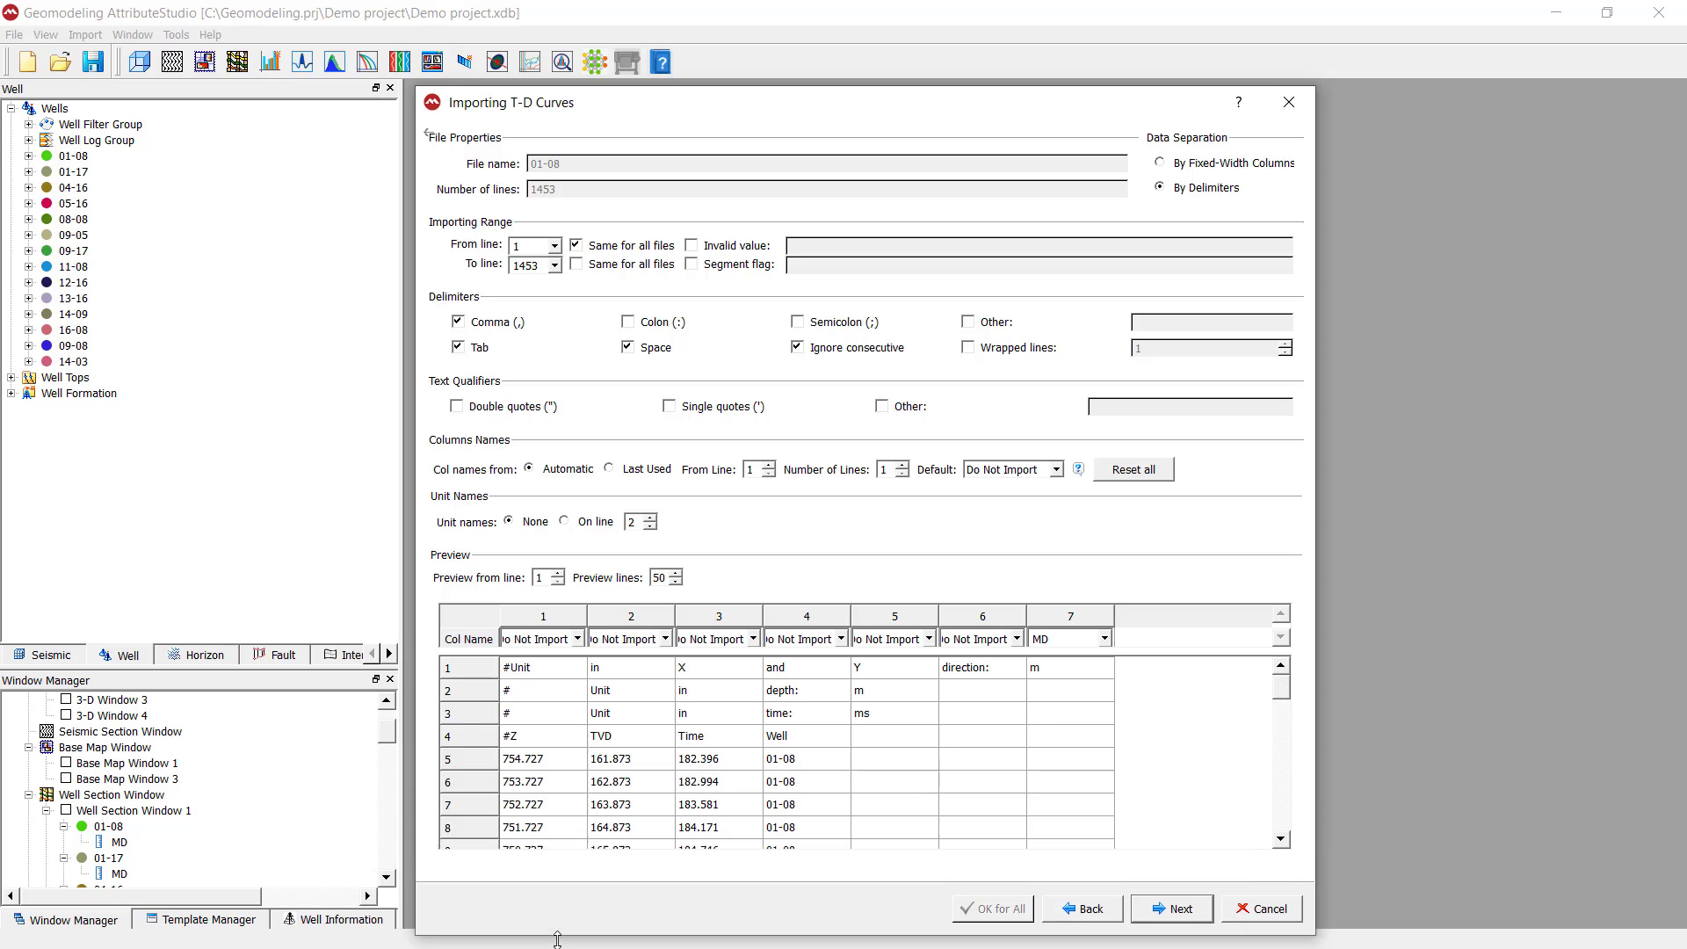
pyautogui.click(472, 760)
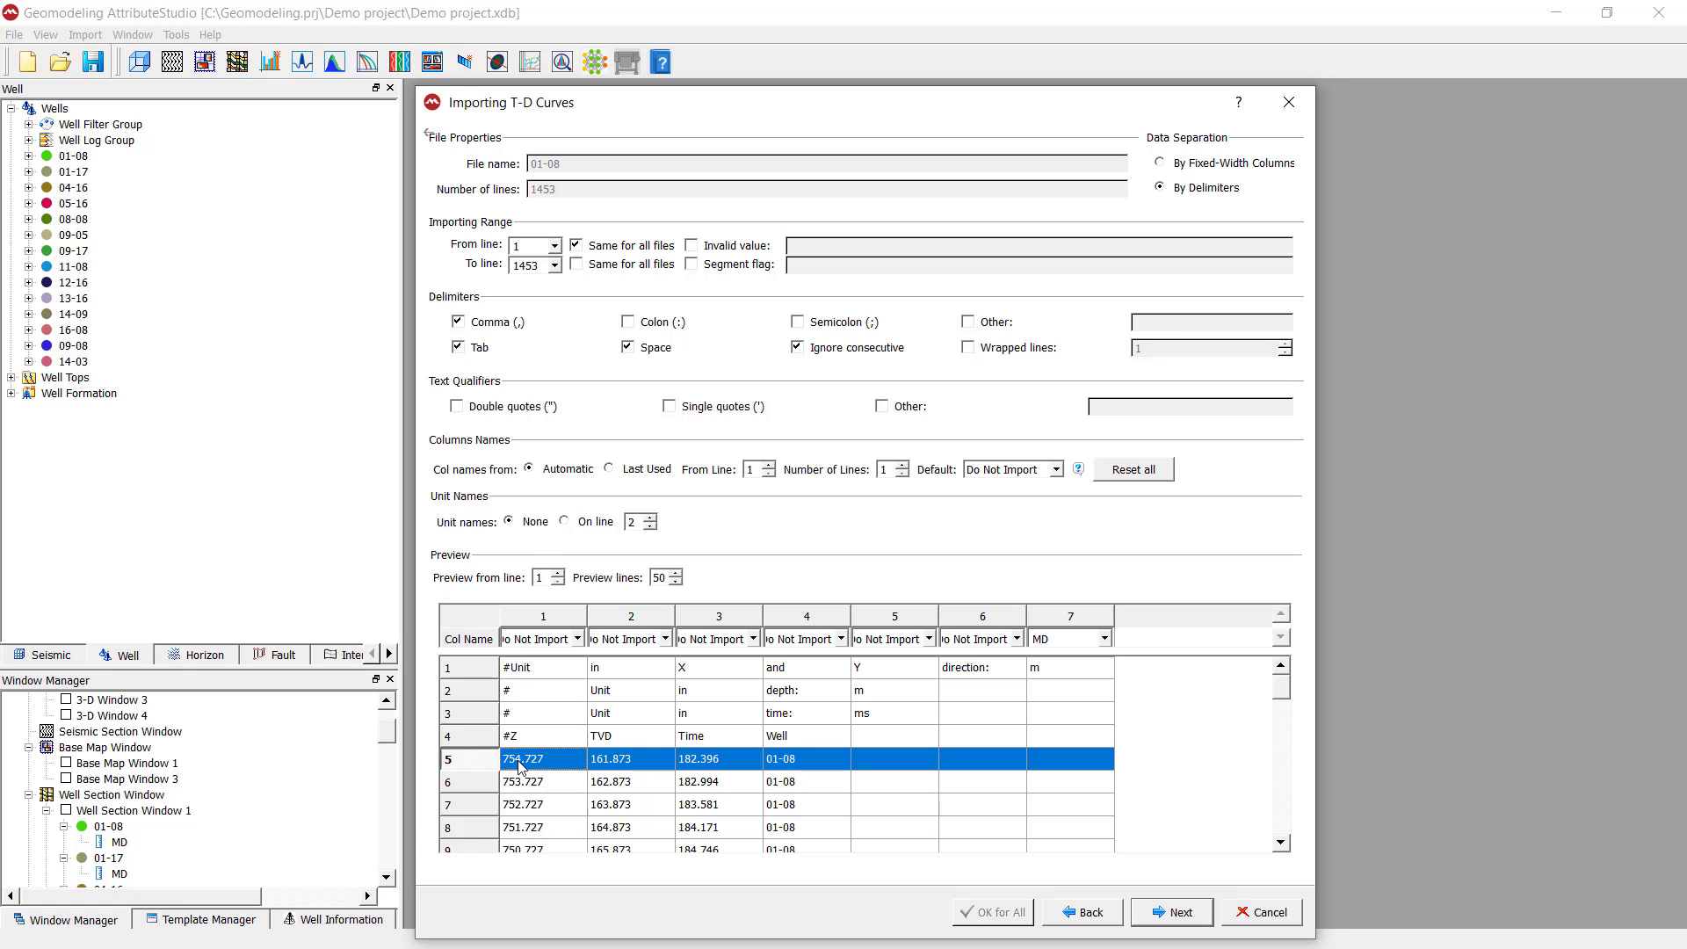
pyautogui.click(532, 247)
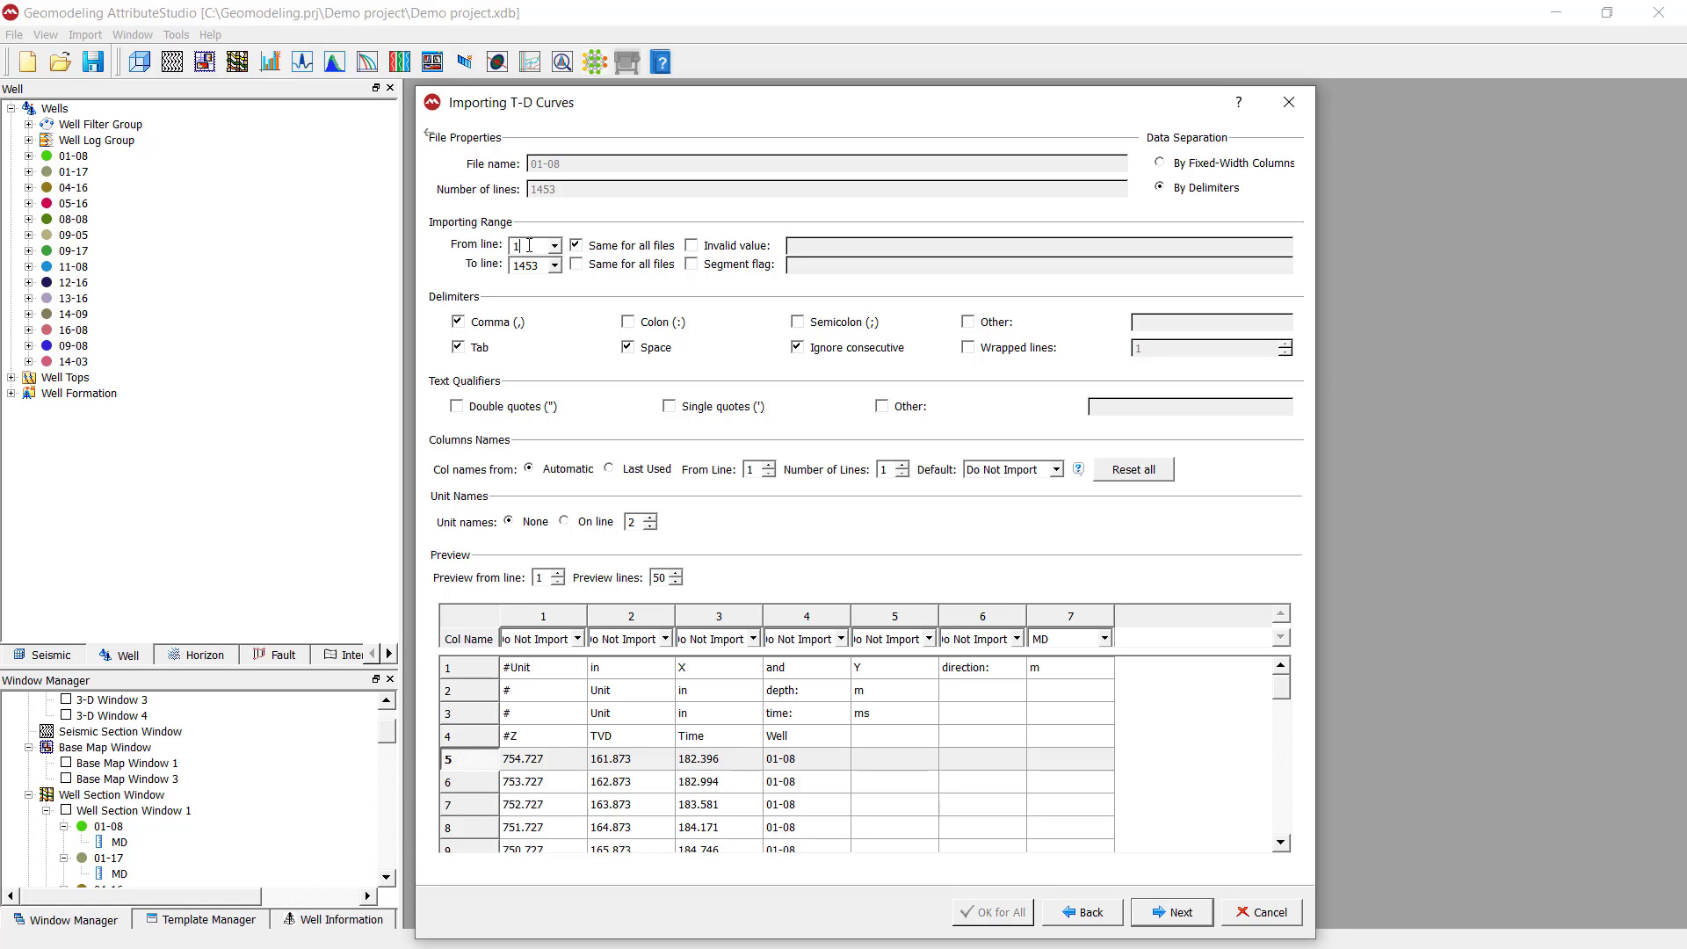
pyautogui.moveTo(536, 246); pyautogui.dragTo(408, 239)
# Step: Assign column 2 of the T-D curve file as TVD and column 3 as TWT
pyautogui.click(629, 745)
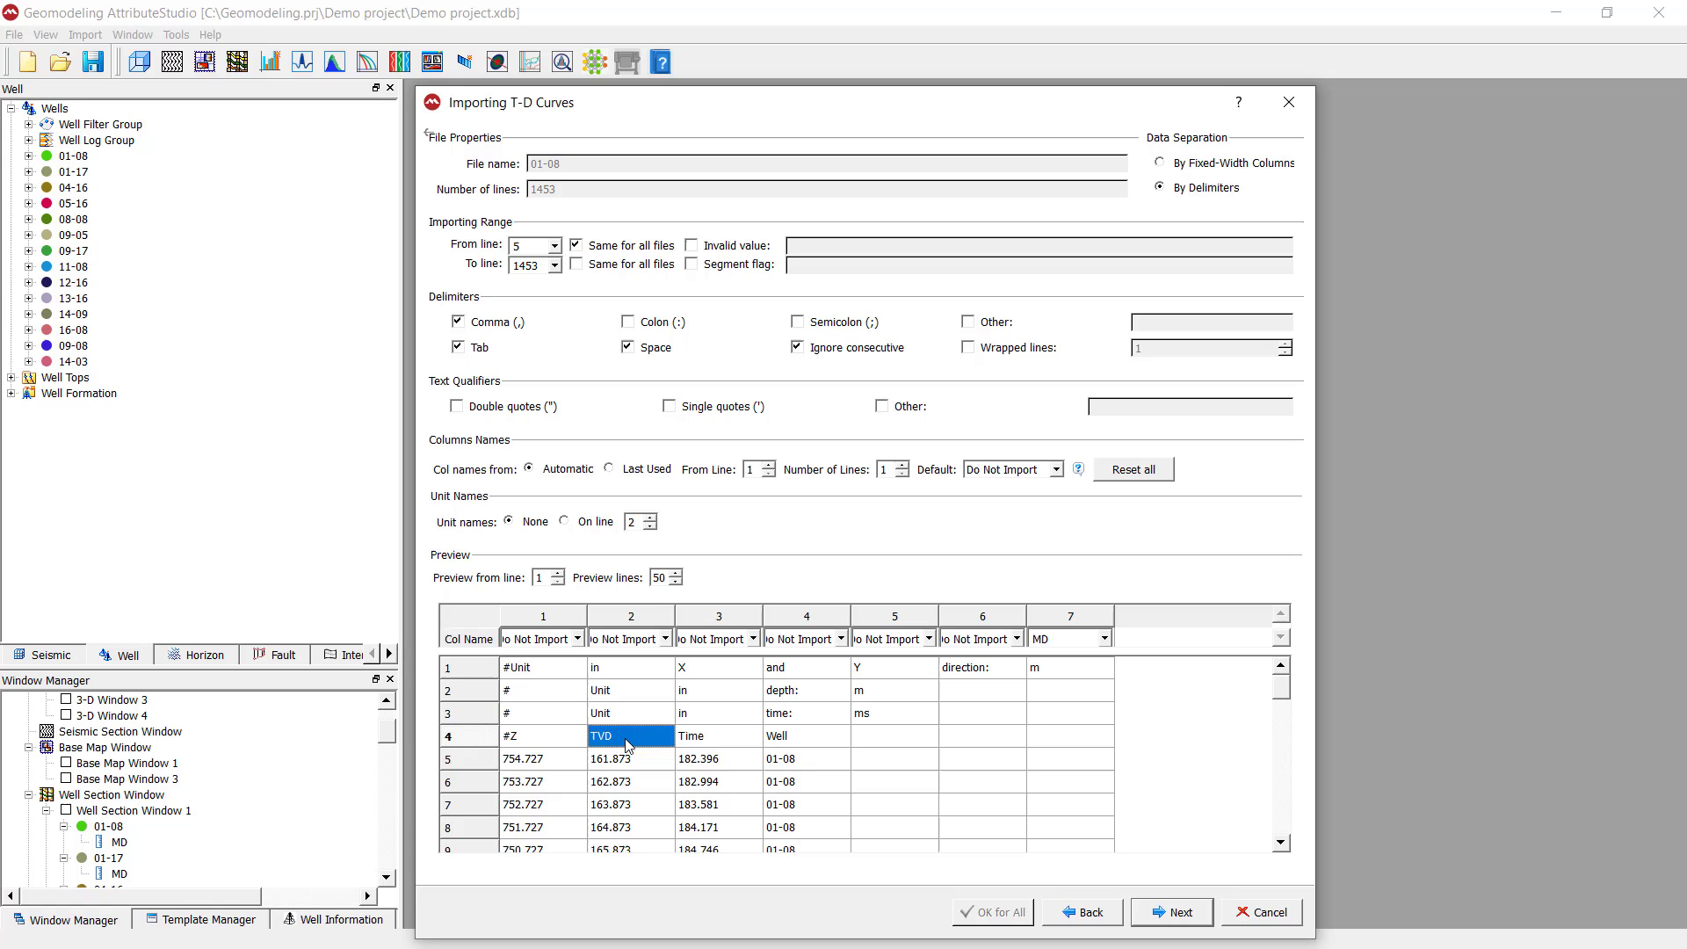
pyautogui.click(707, 743)
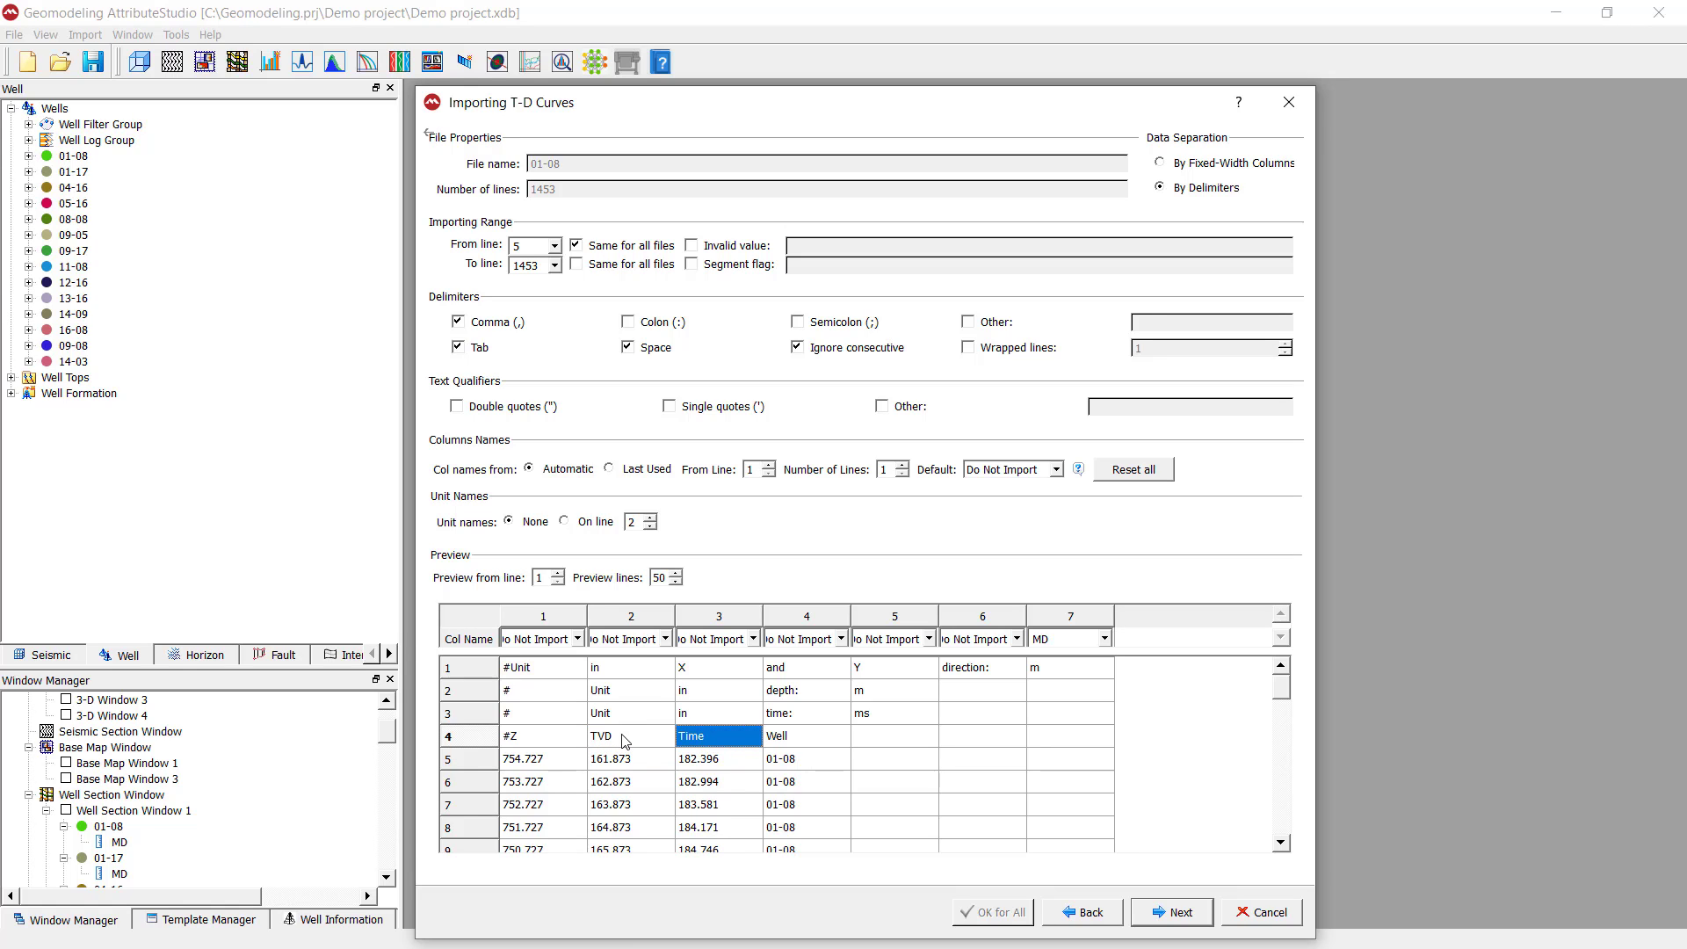
pyautogui.click(667, 642)
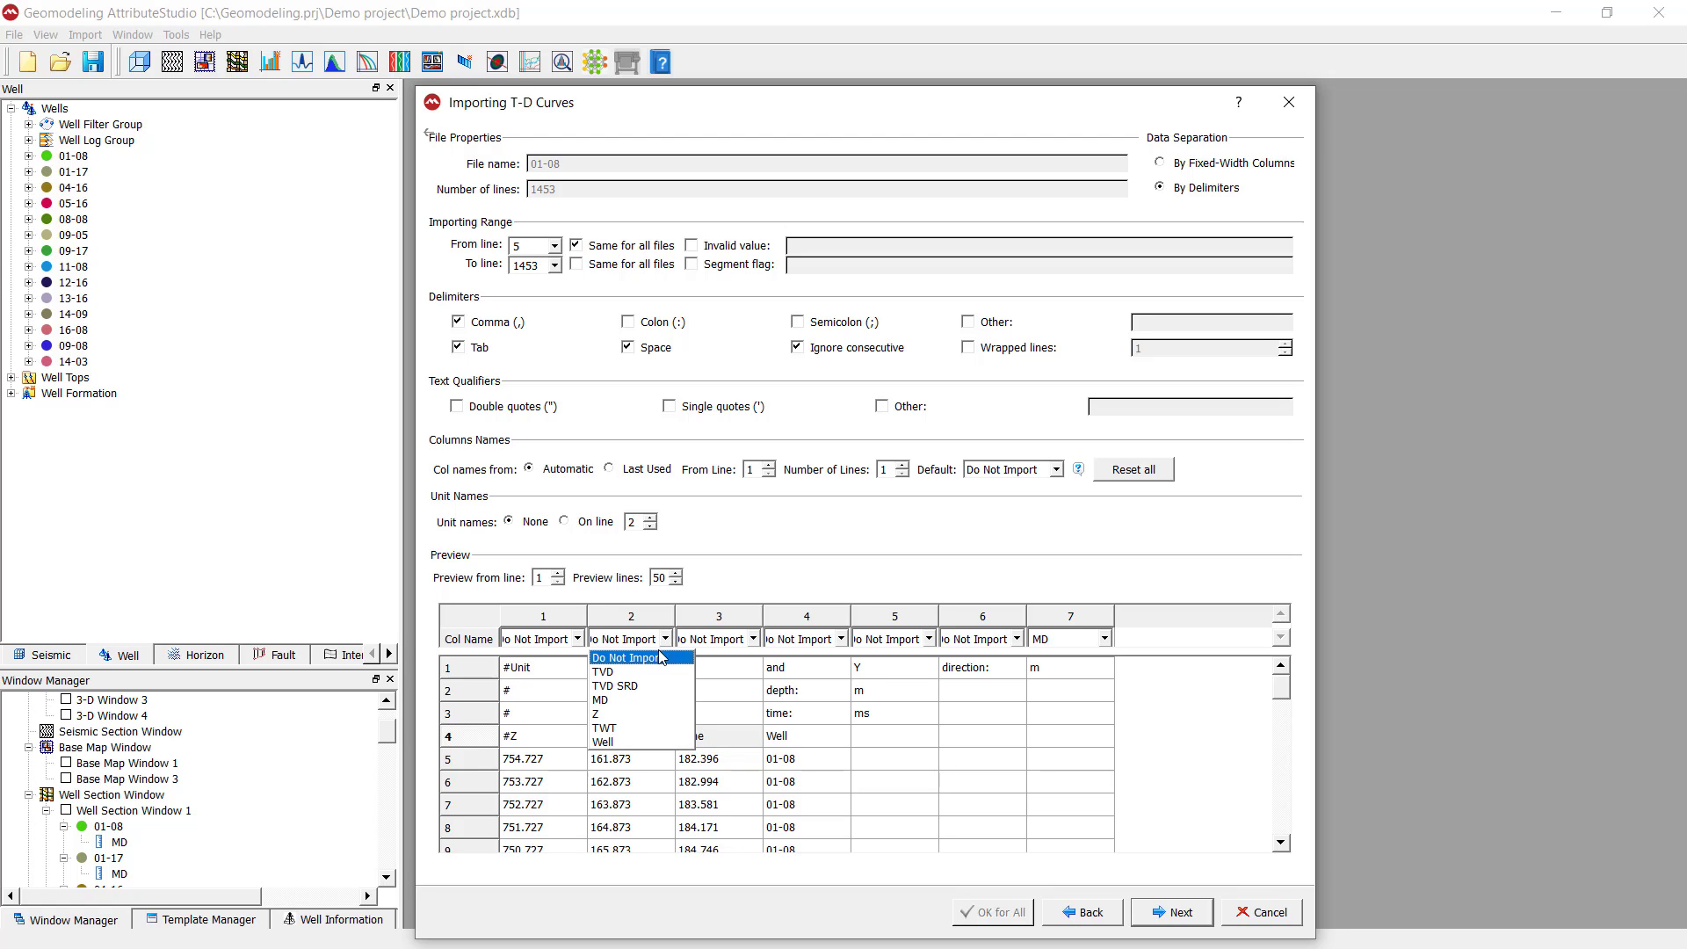
pyautogui.click(615, 672)
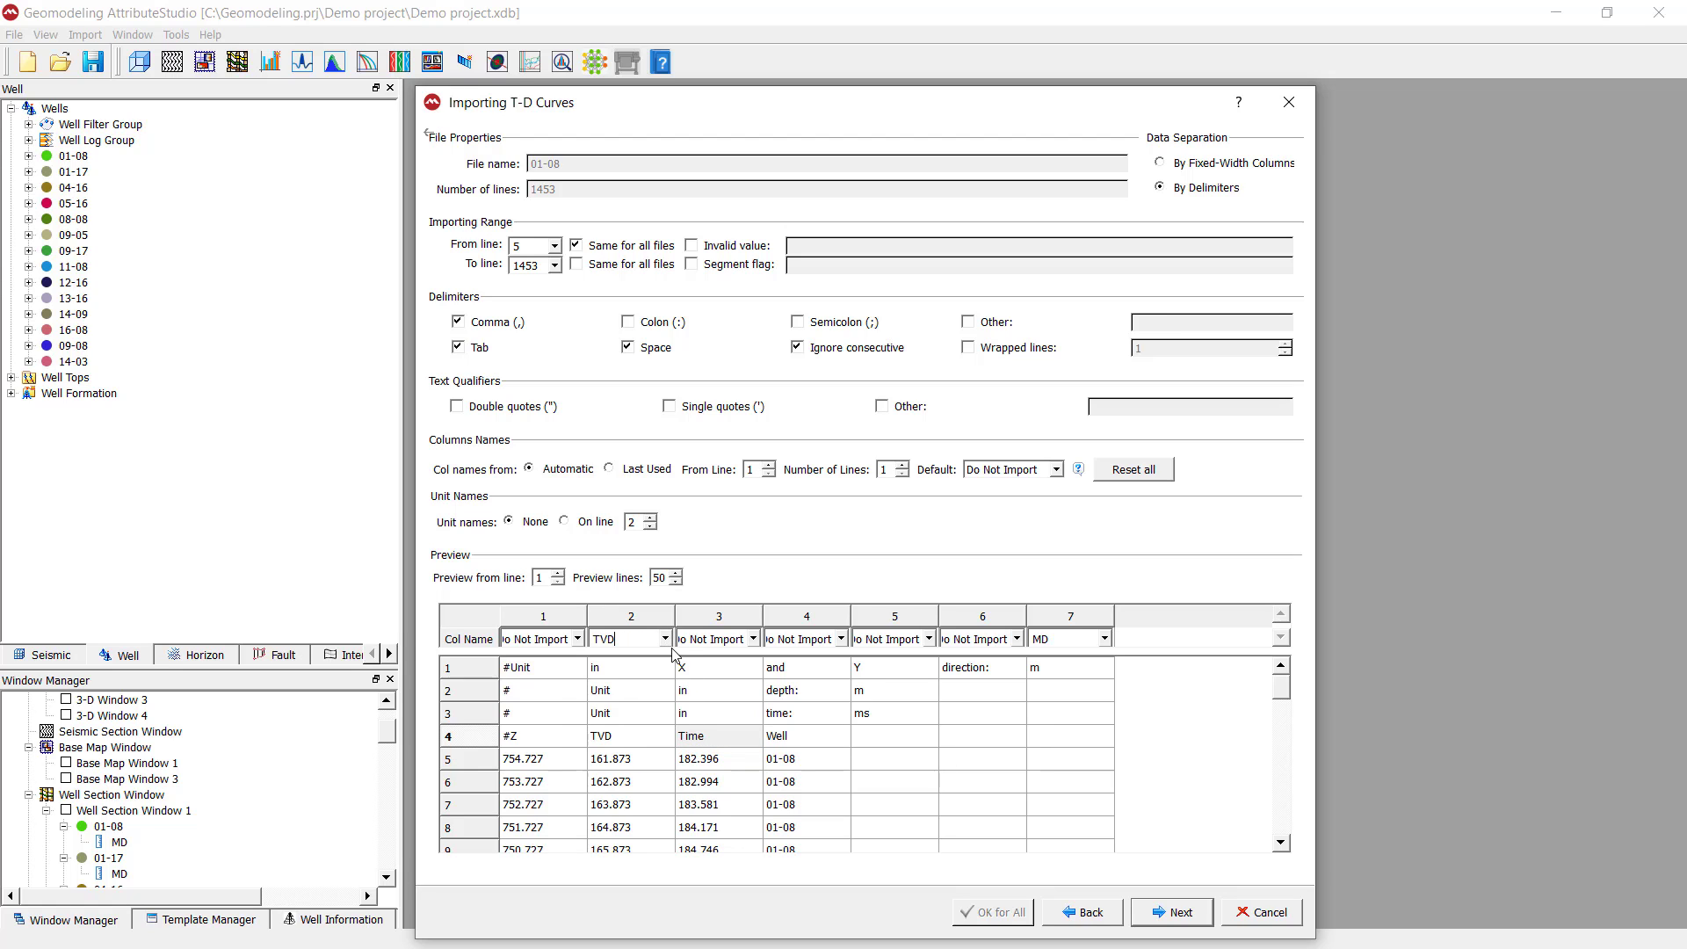
pyautogui.click(665, 640)
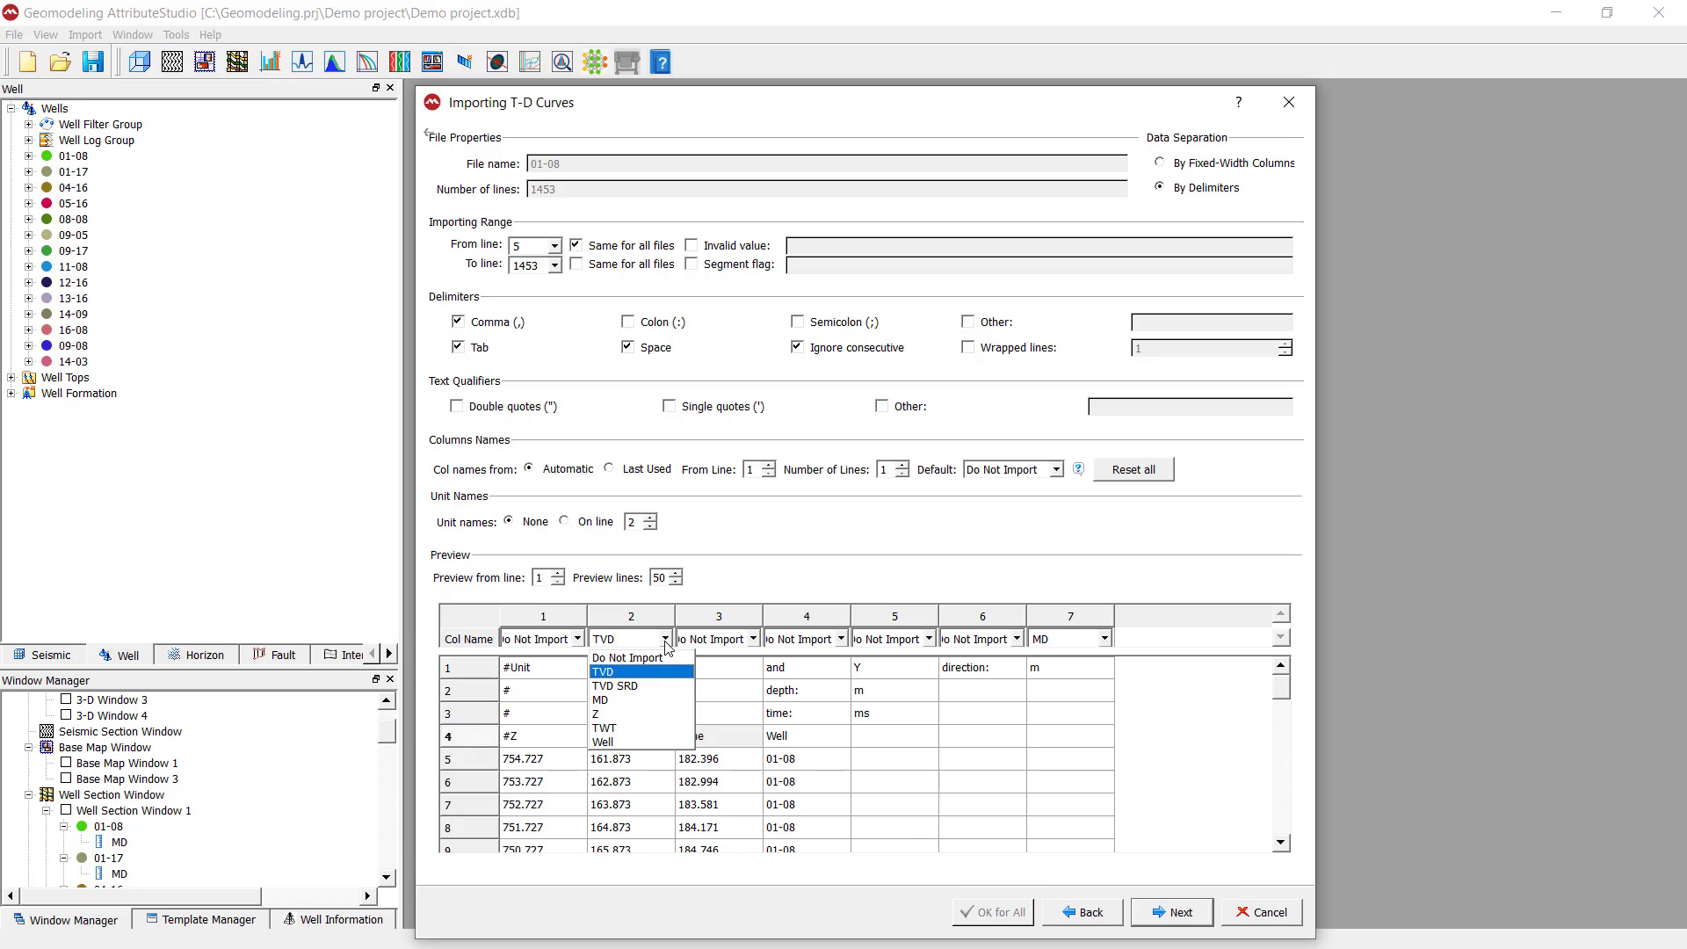
pyautogui.click(666, 644)
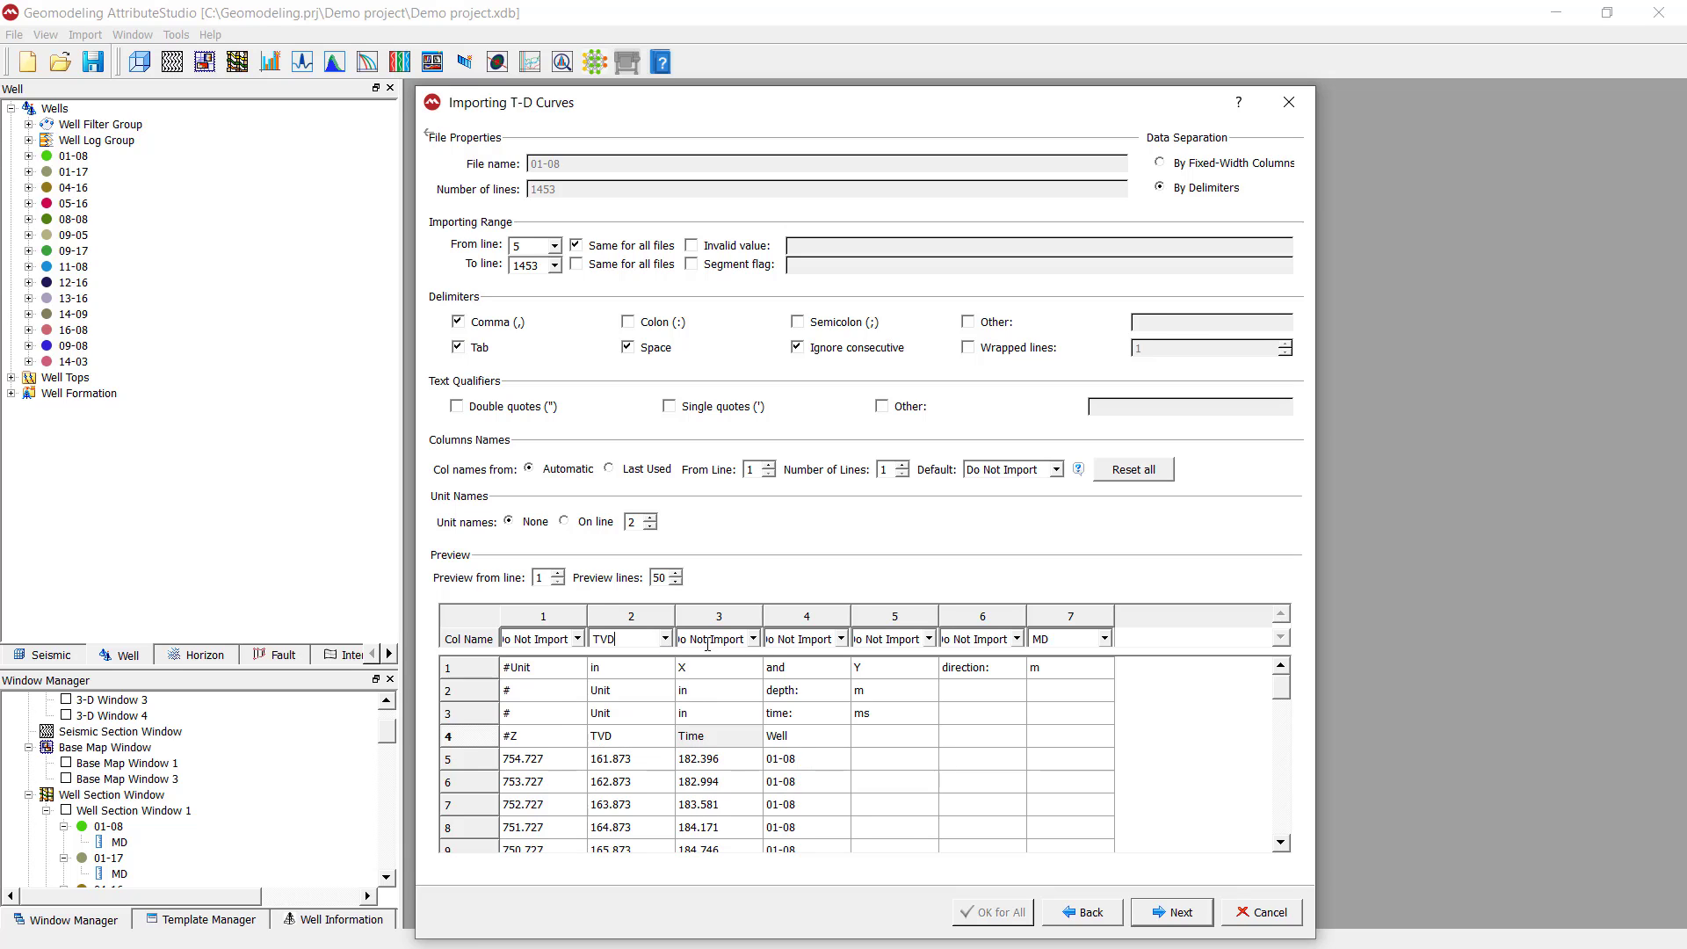
pyautogui.click(753, 640)
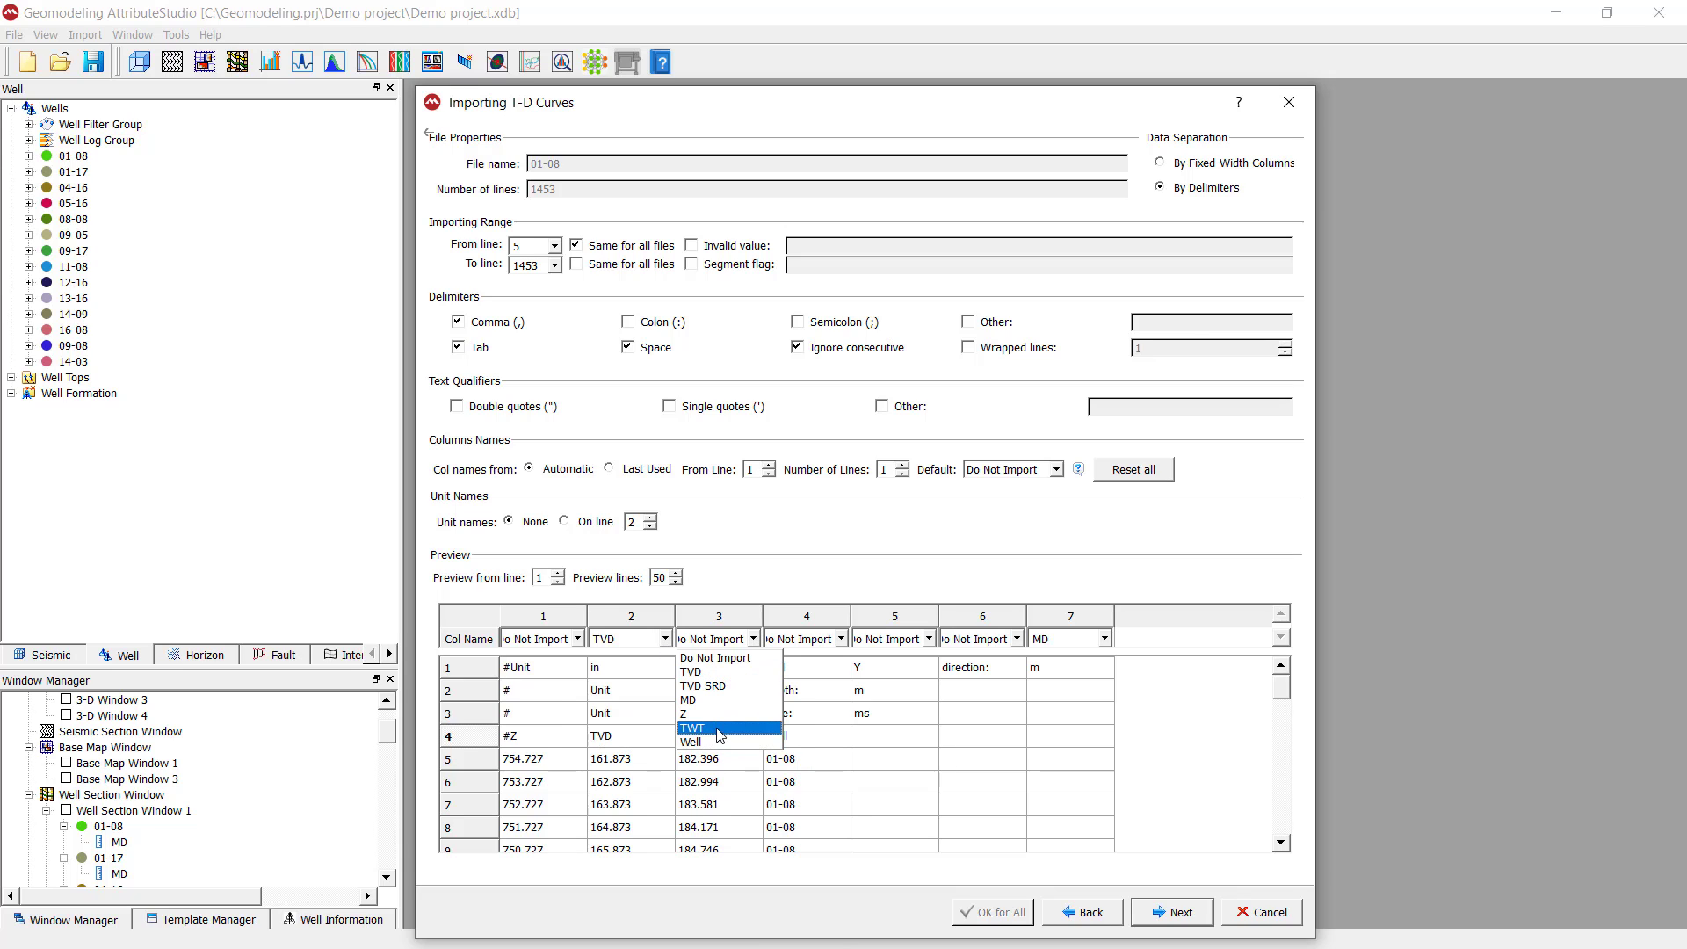
pyautogui.click(703, 726)
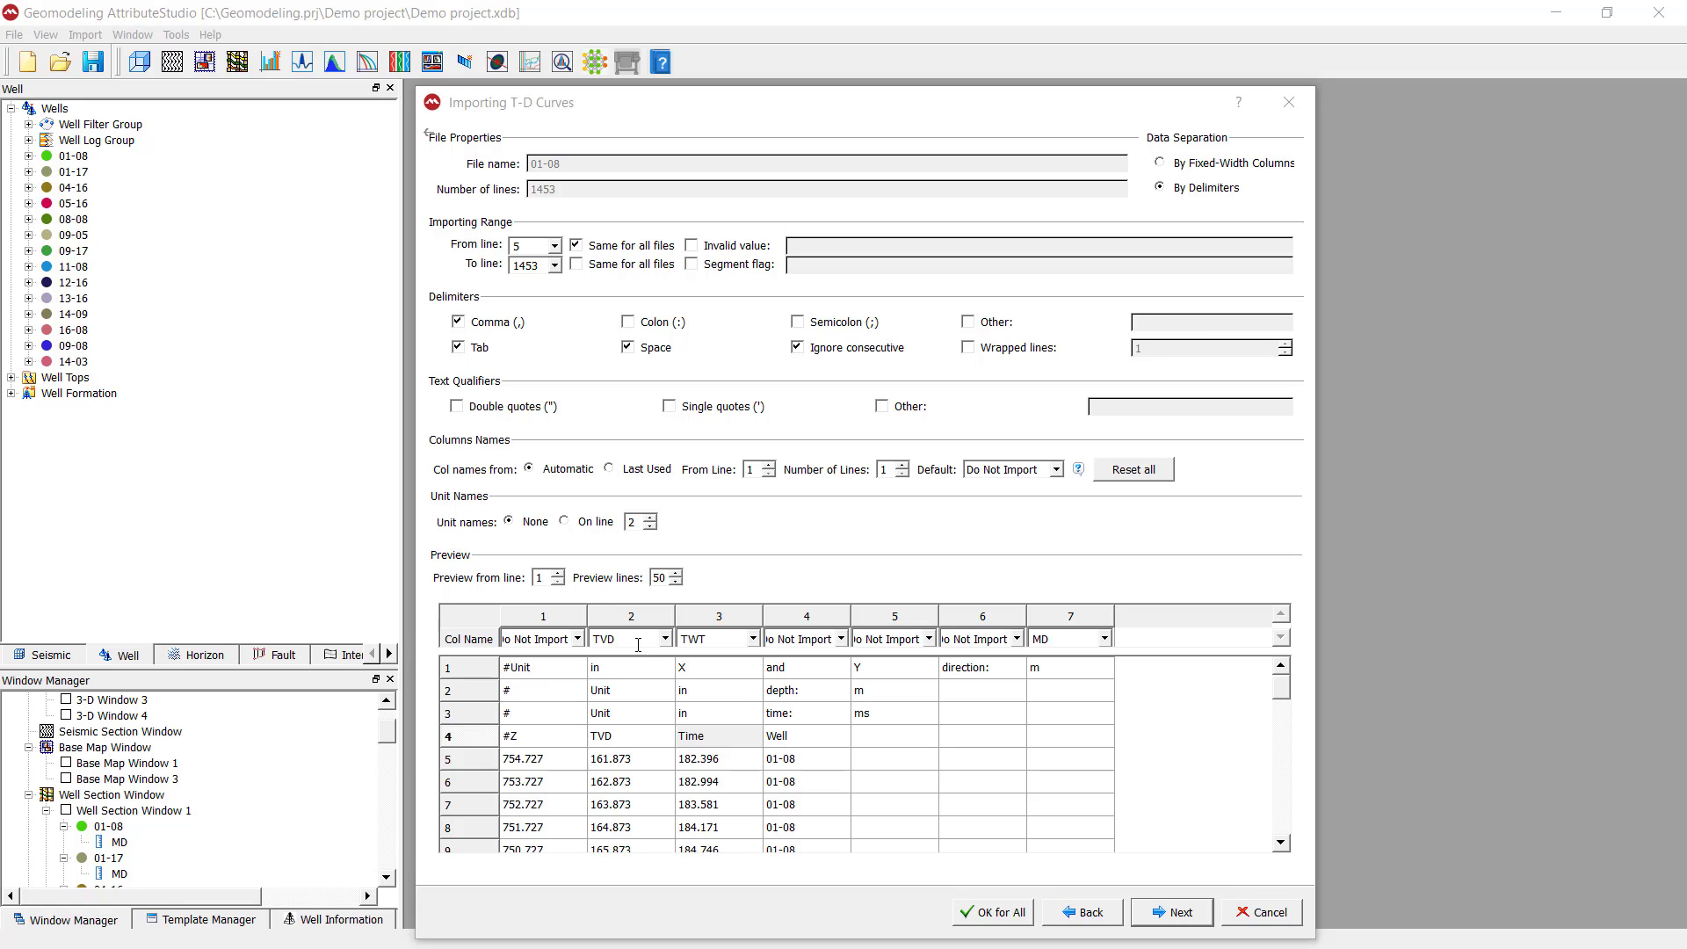
# Step: Keep column 2 as TVD, set column 7 to Do Not Import, and continue to the T-D curve attributes
pyautogui.click(665, 639)
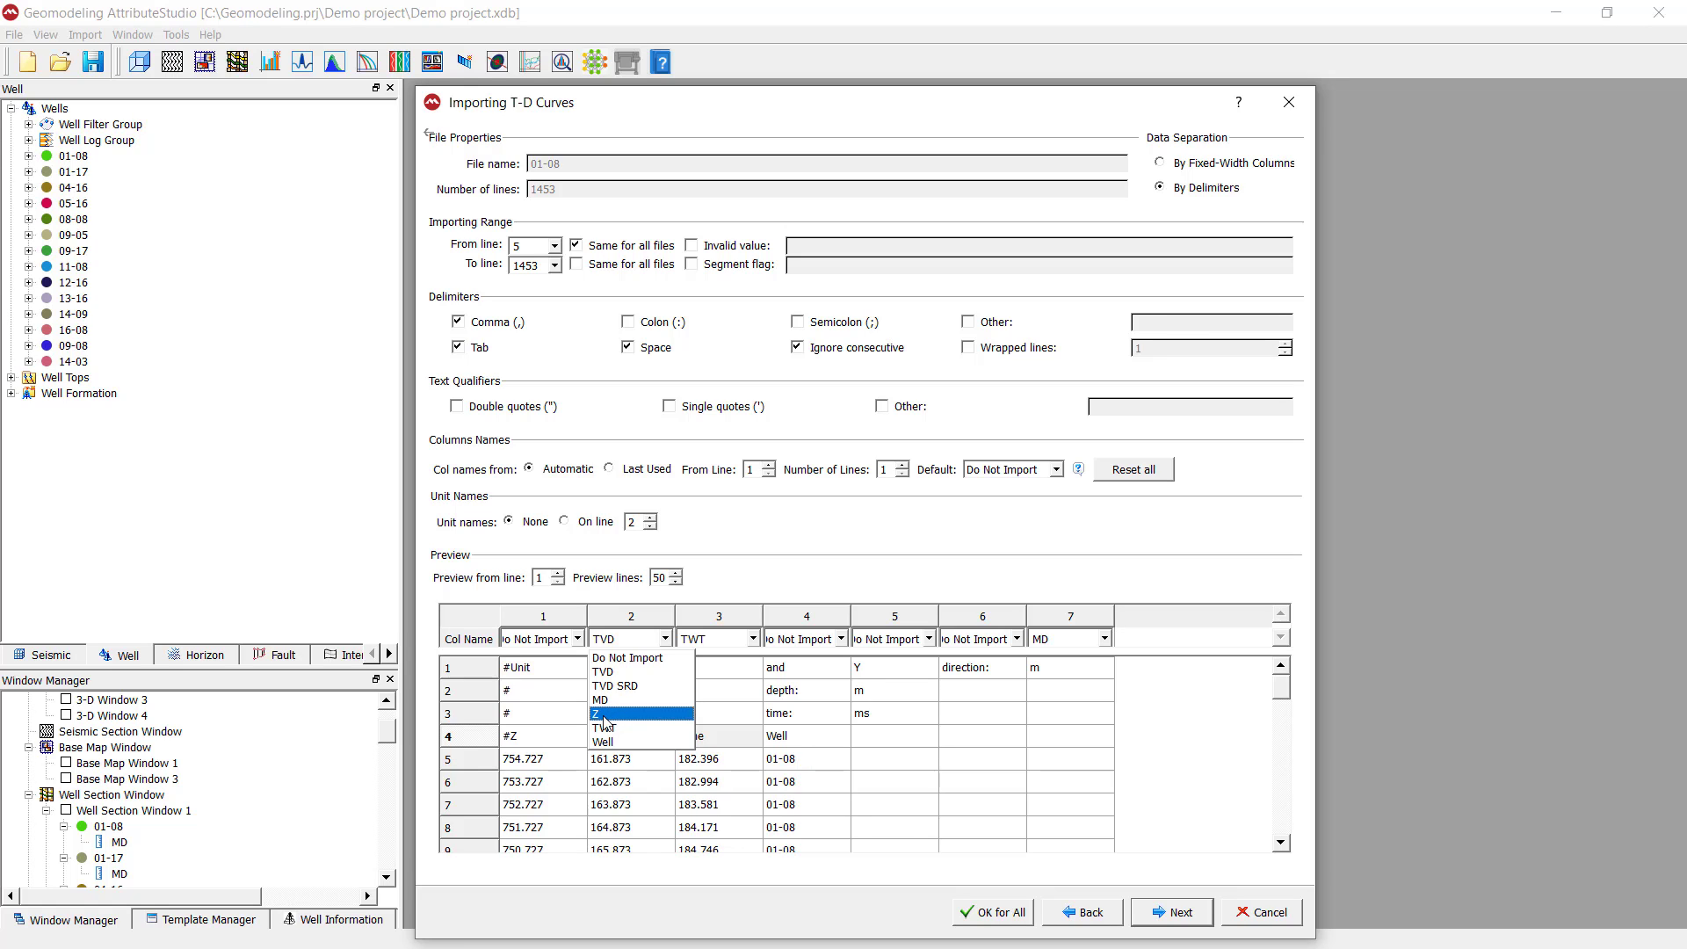
pyautogui.click(751, 580)
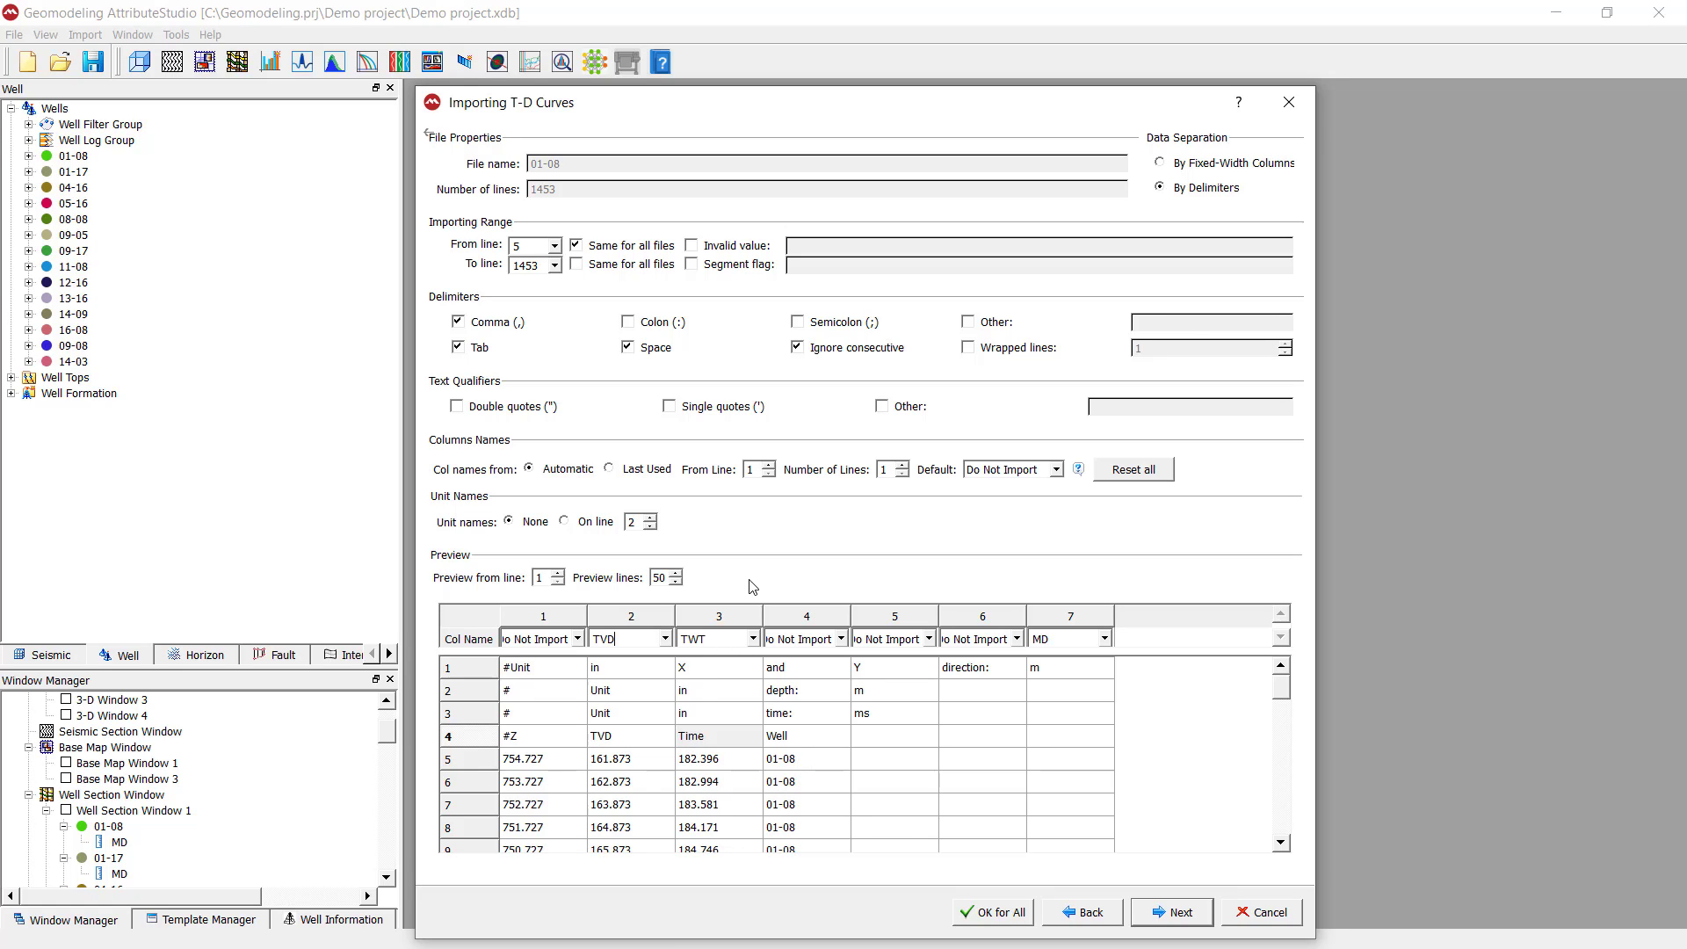
pyautogui.click(659, 639)
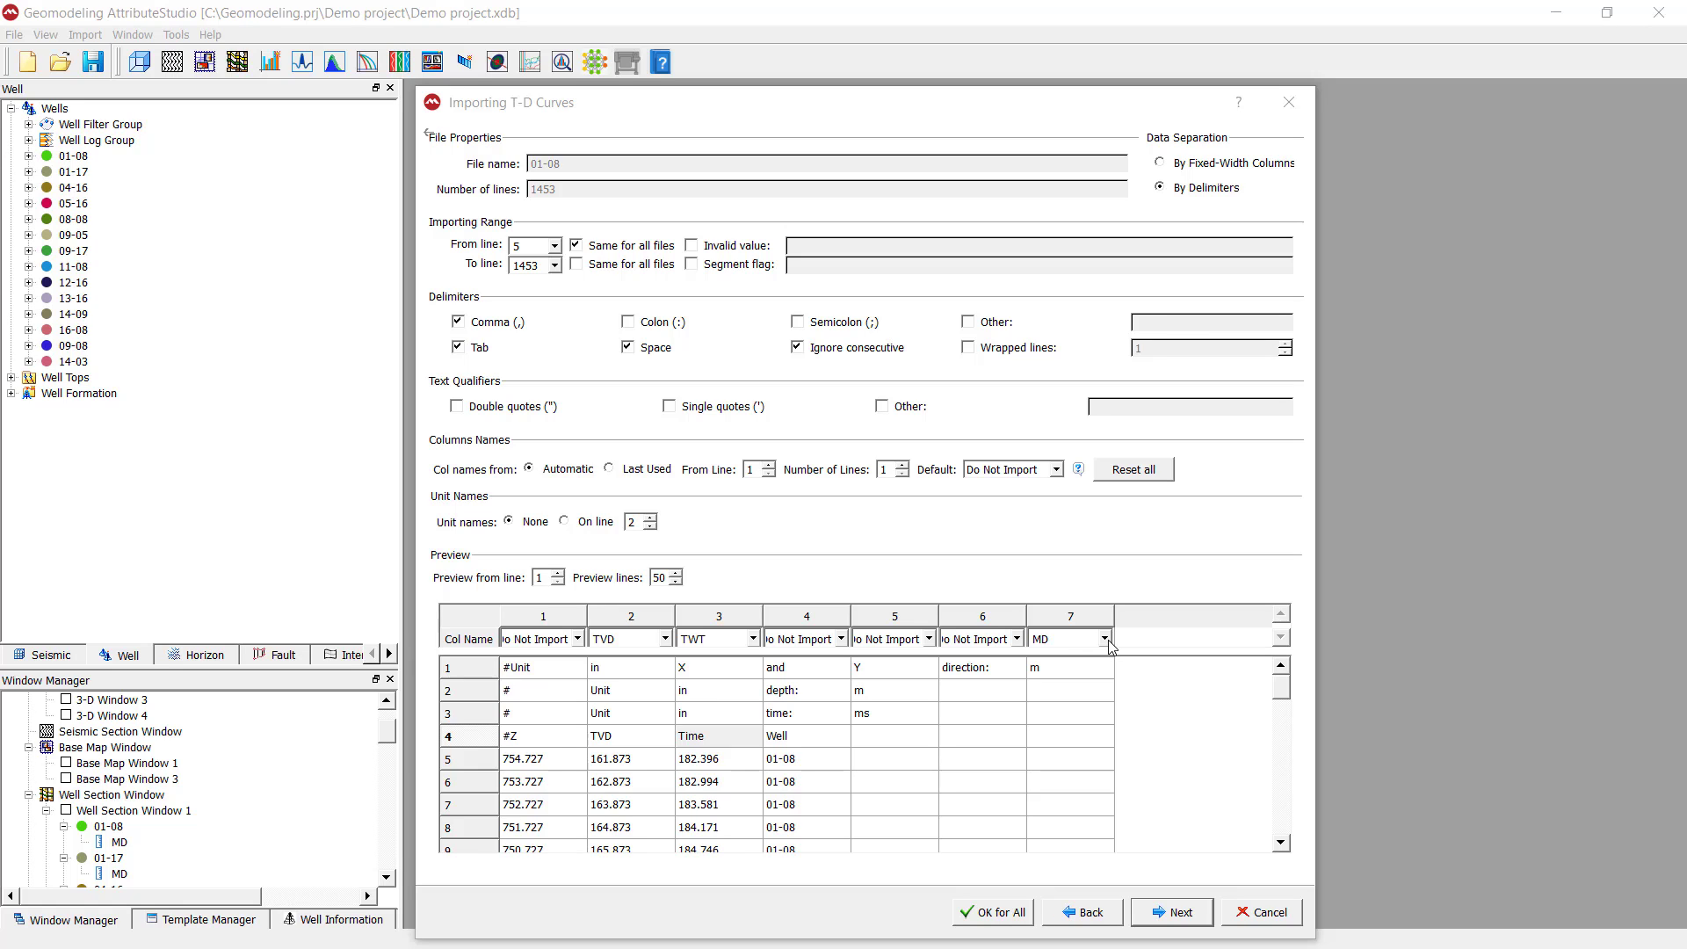
pyautogui.click(1104, 639)
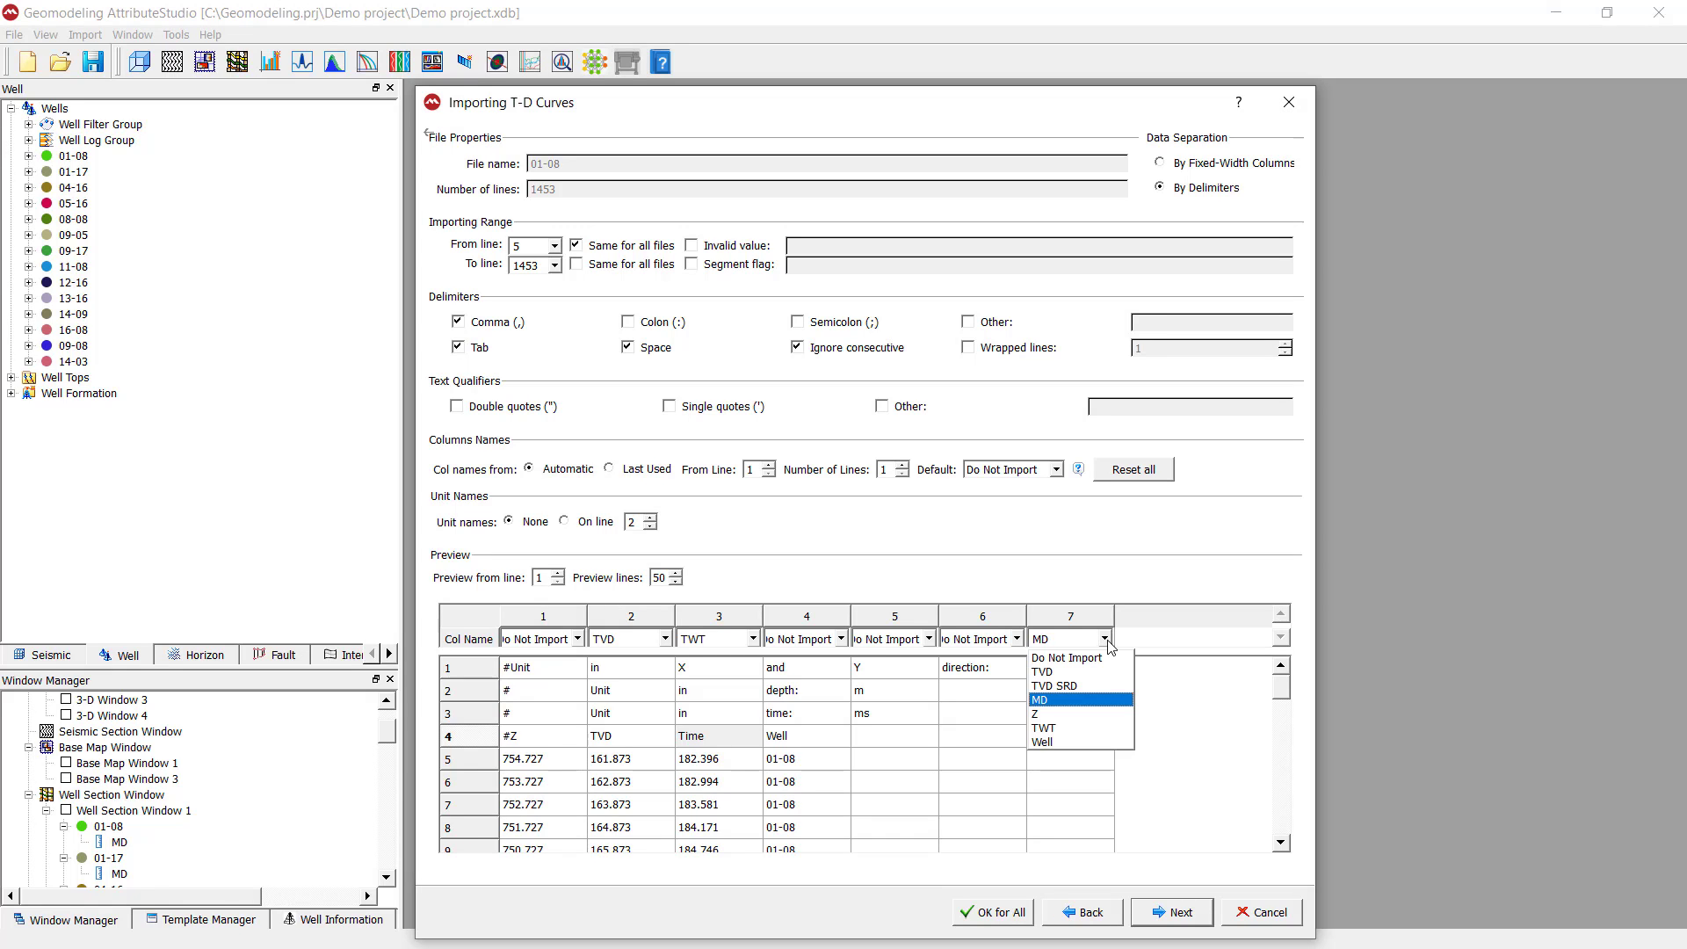
pyautogui.click(1065, 659)
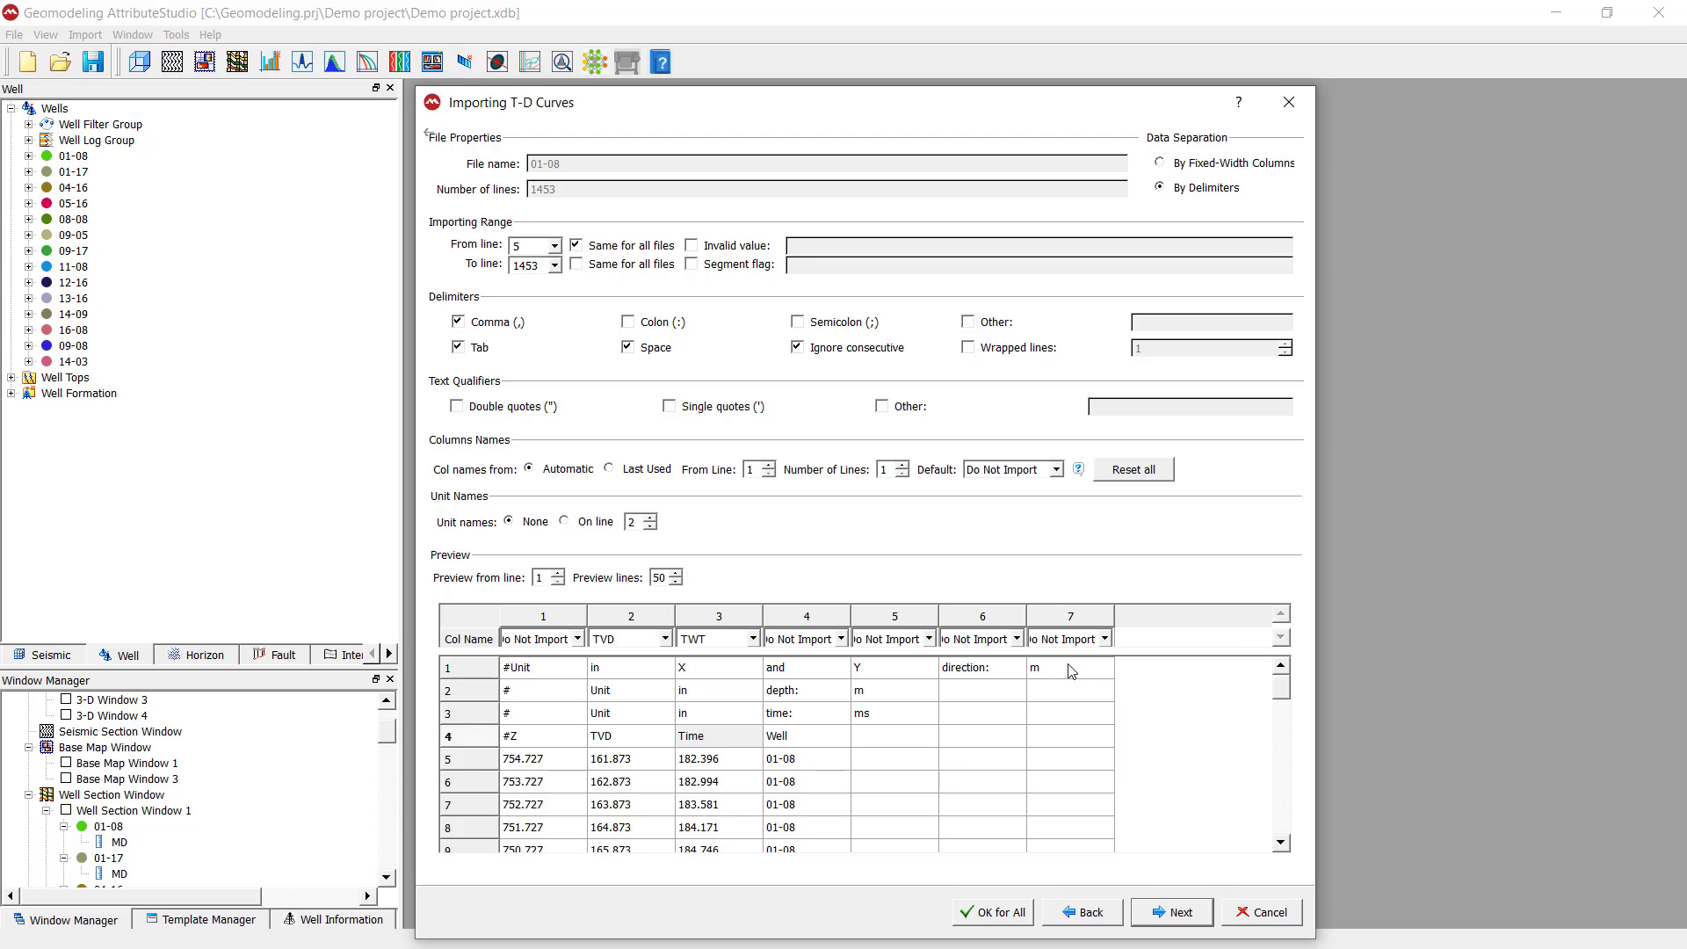
pyautogui.click(1168, 913)
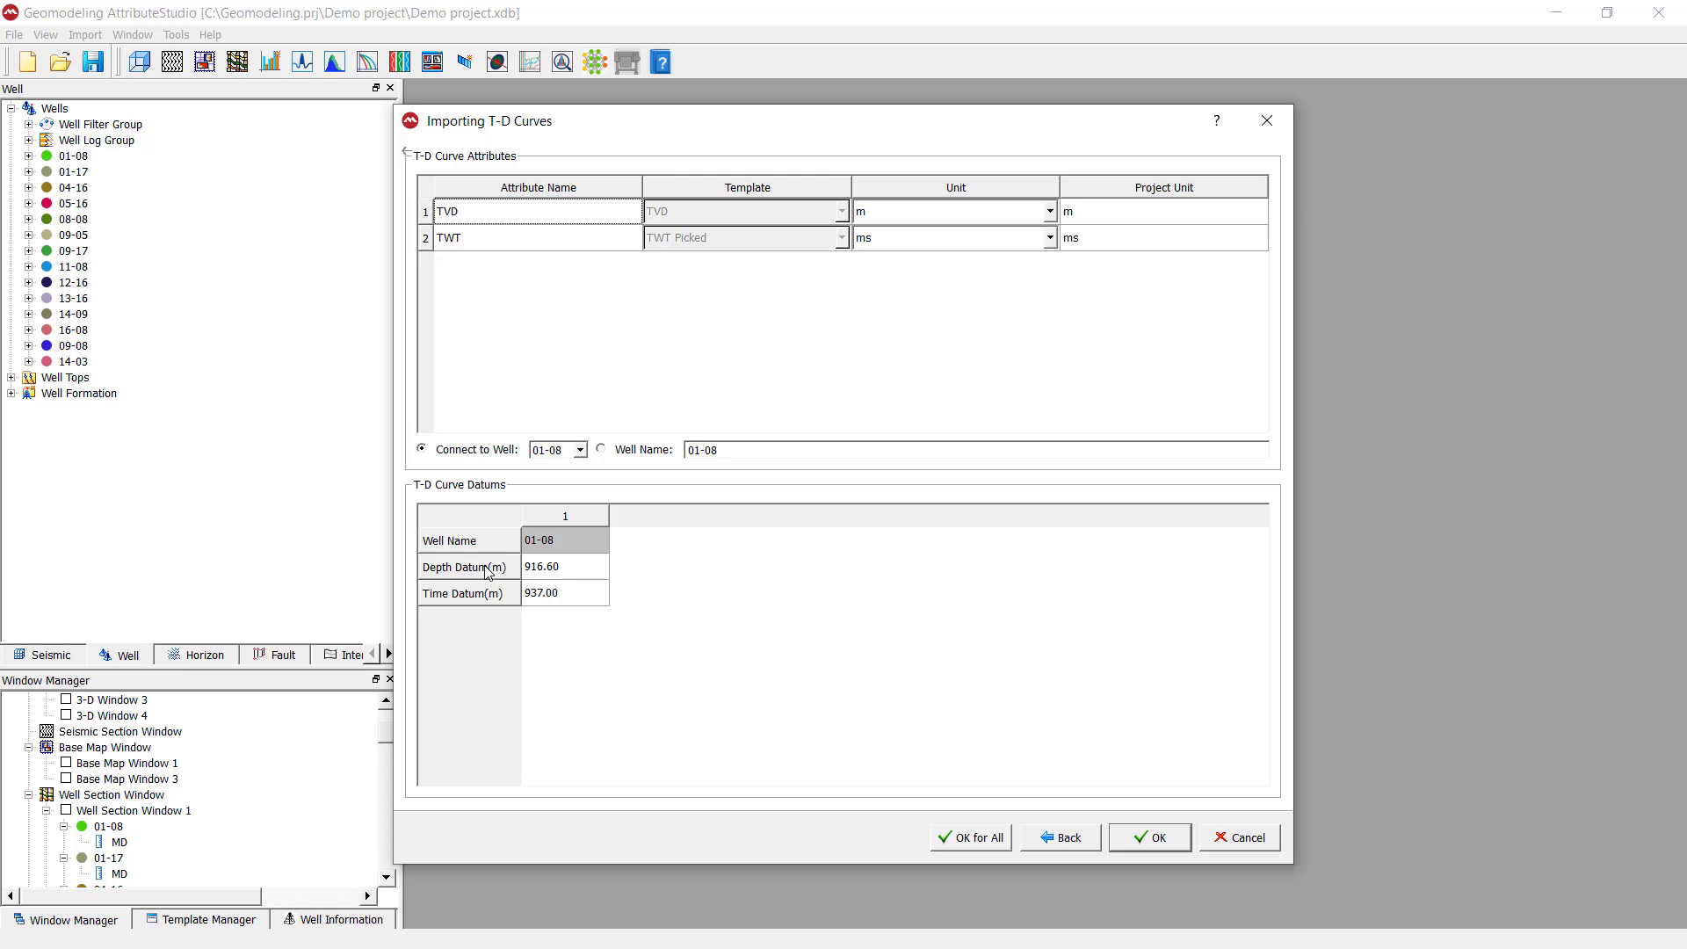
# Step: Check the depth and time datums, then accept the attribute and datum settings for all files to import the T-D curves
pyautogui.moveTo(483, 572)
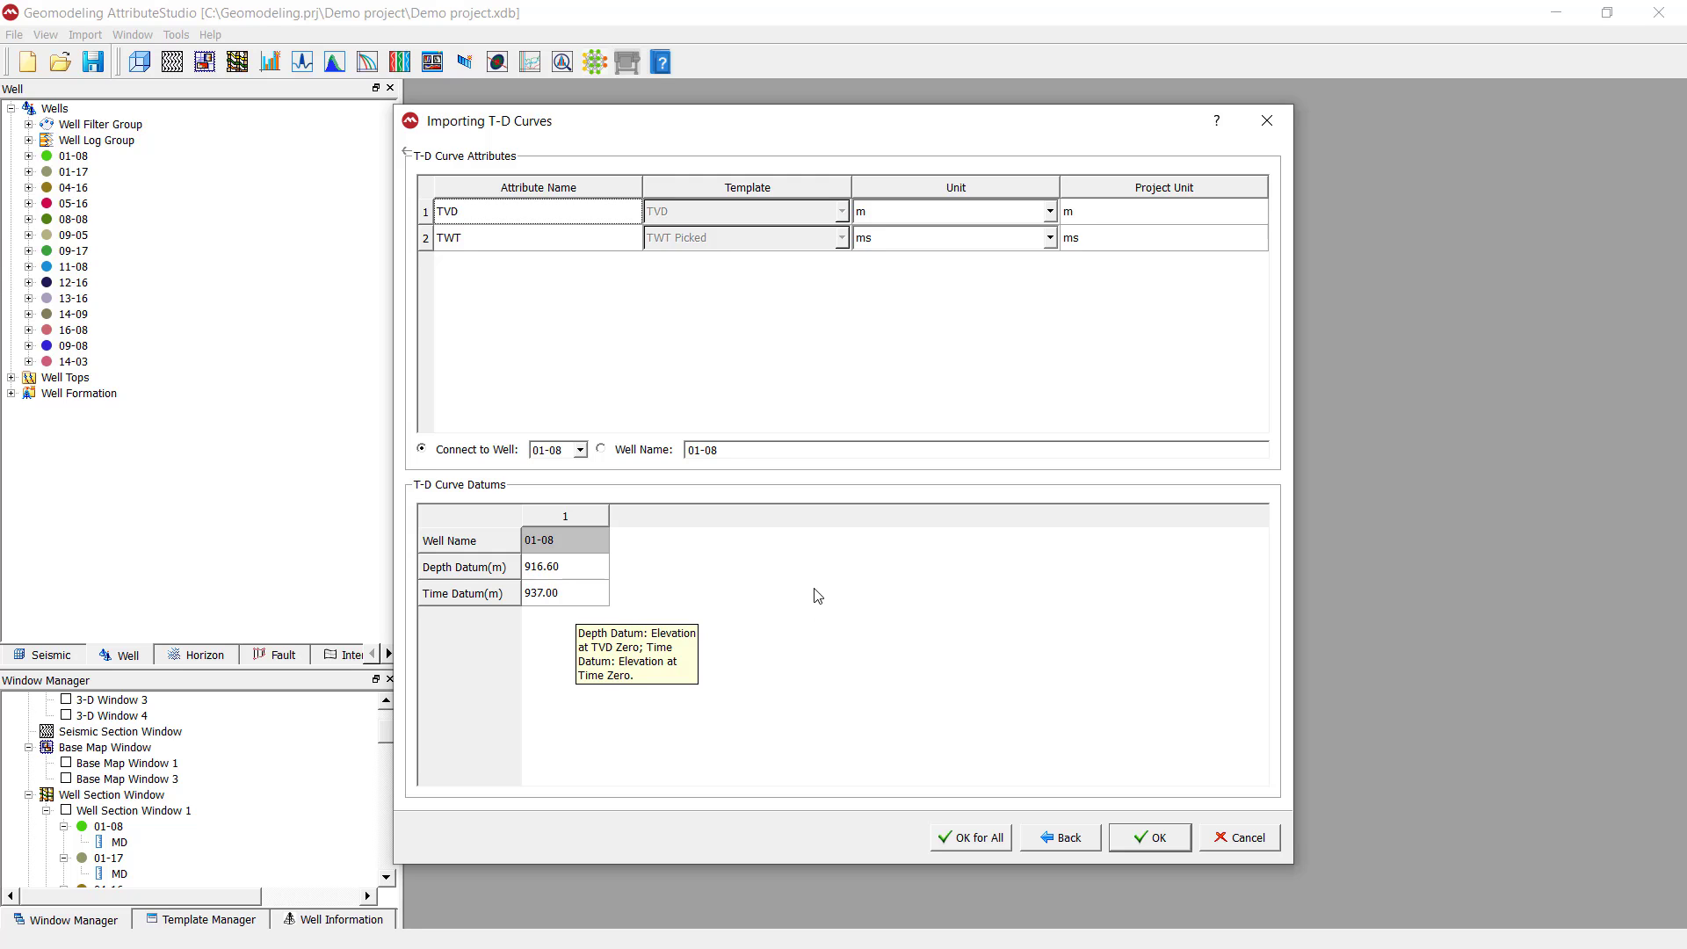
pyautogui.click(707, 598)
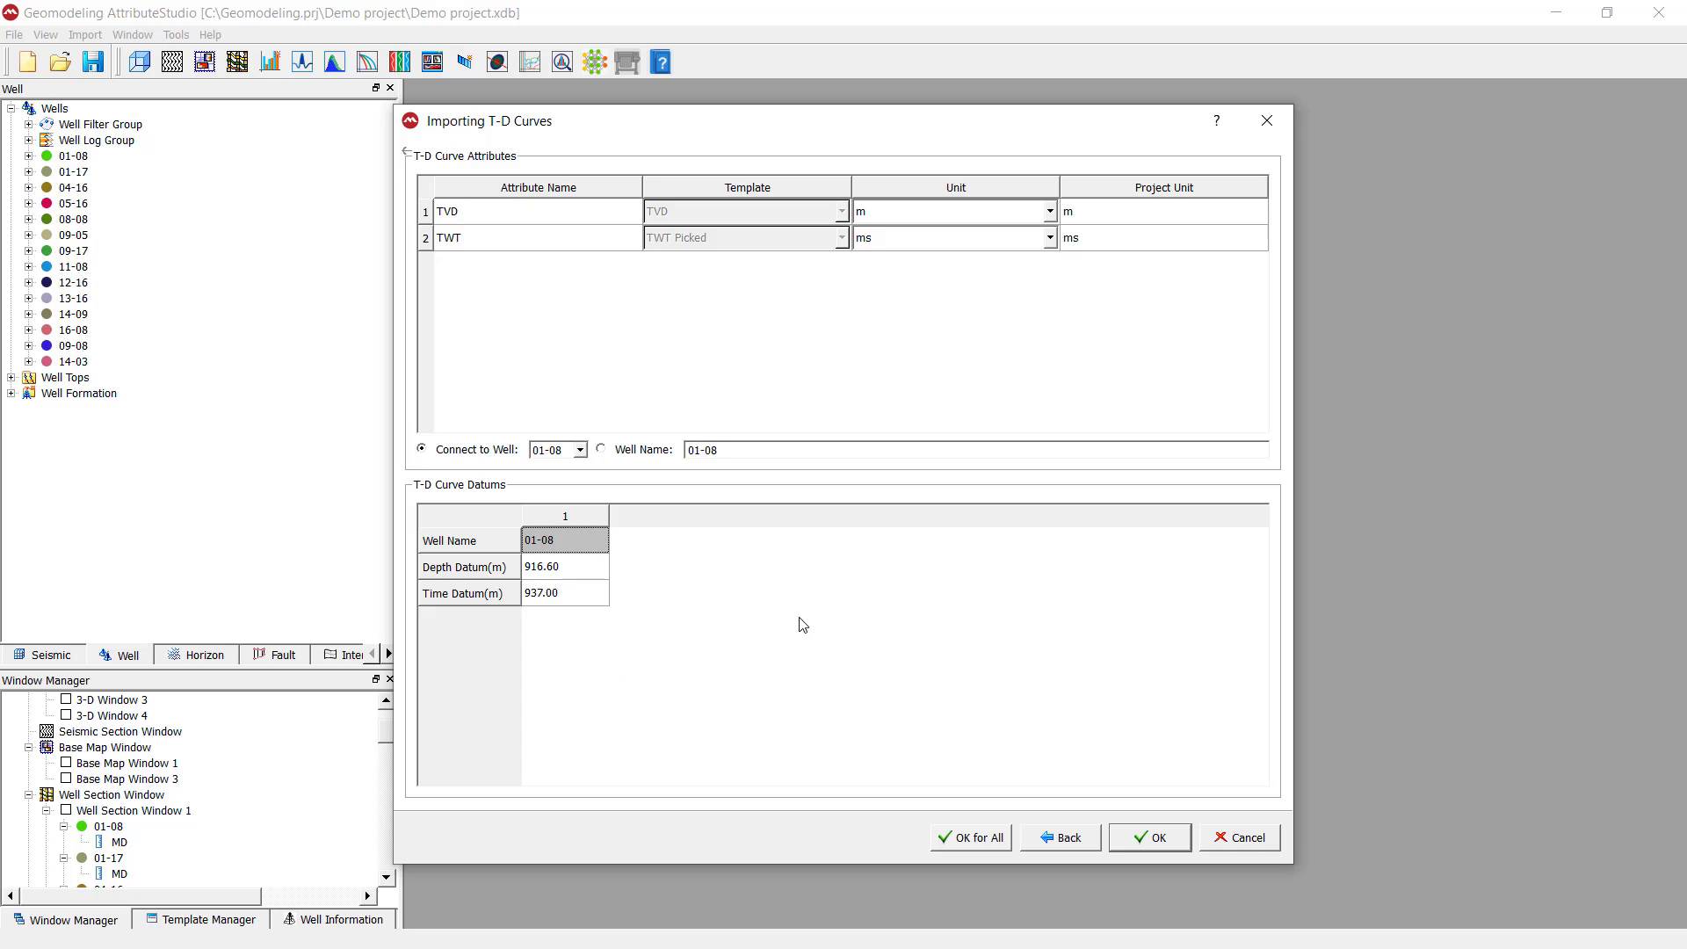
pyautogui.click(977, 837)
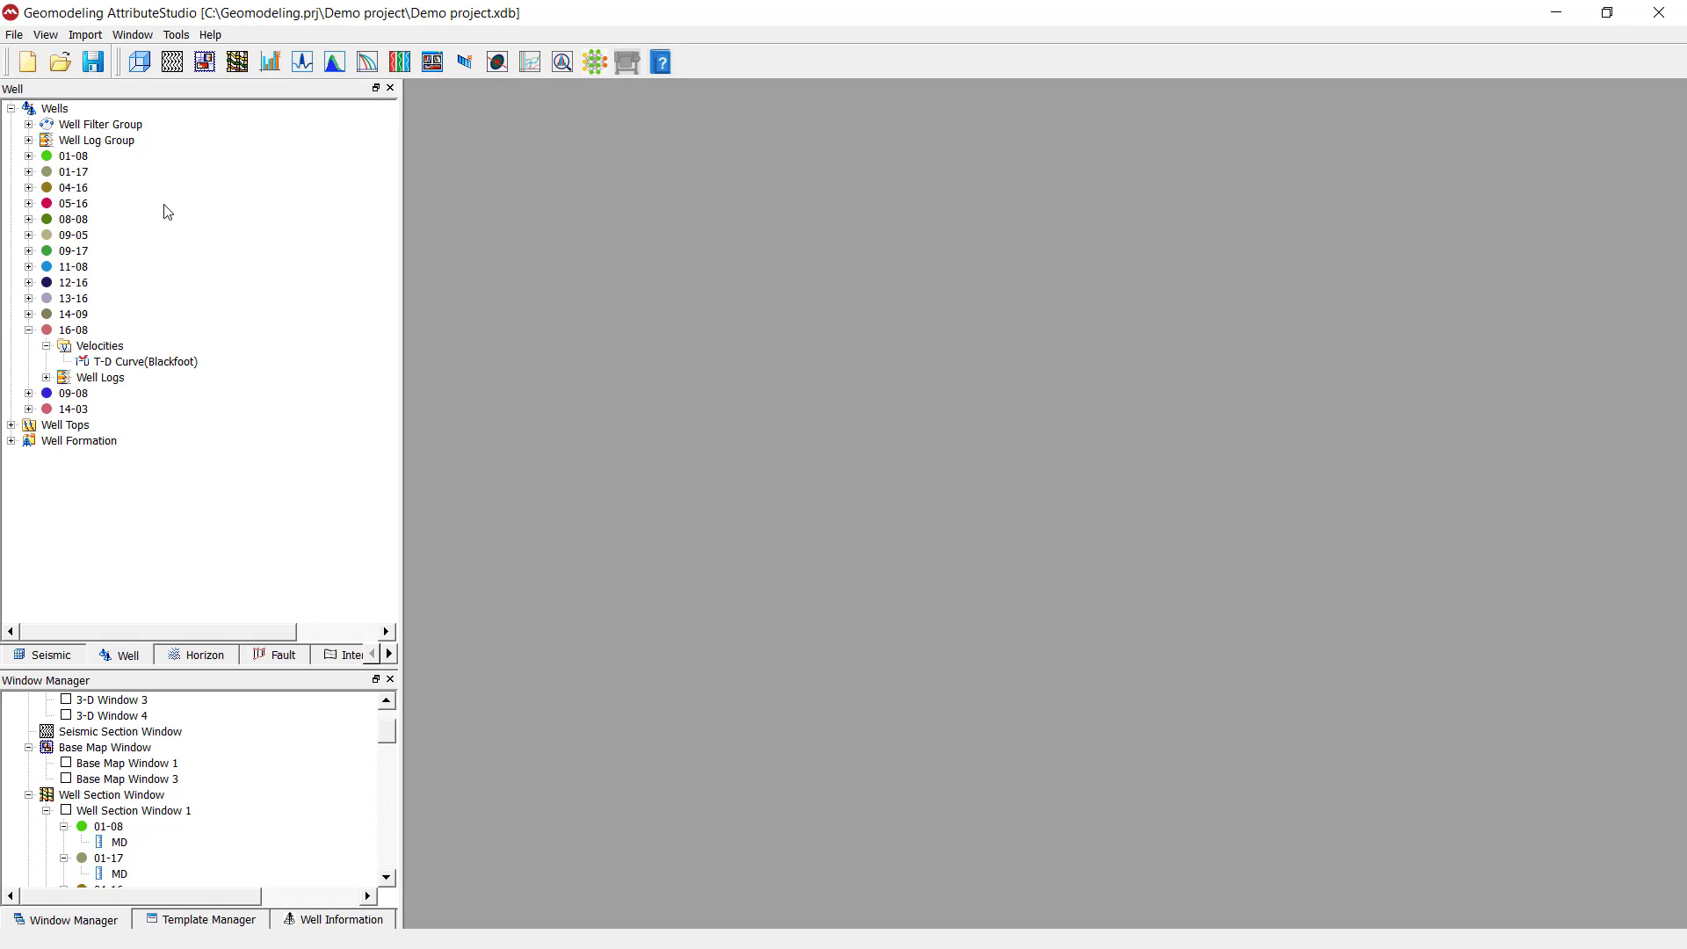
# Step: Expand well 01-08 and view its T-D Curve(Blackfoot) in a spreadsheet
pyautogui.click(29, 157)
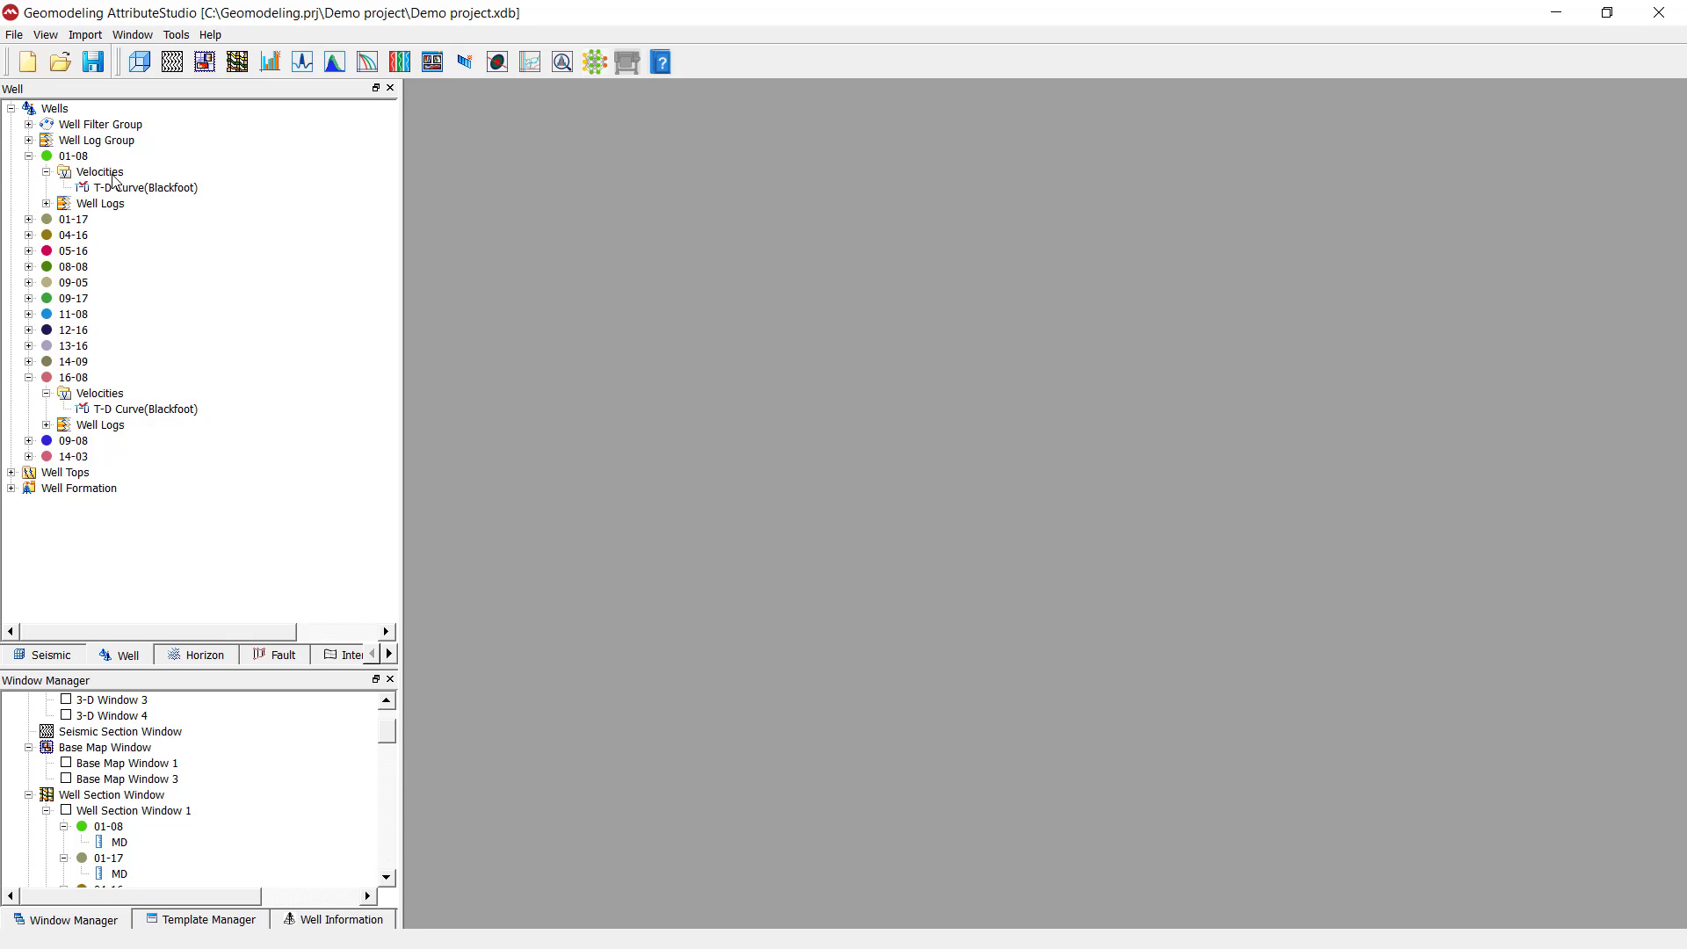
pyautogui.rightClick(170, 202)
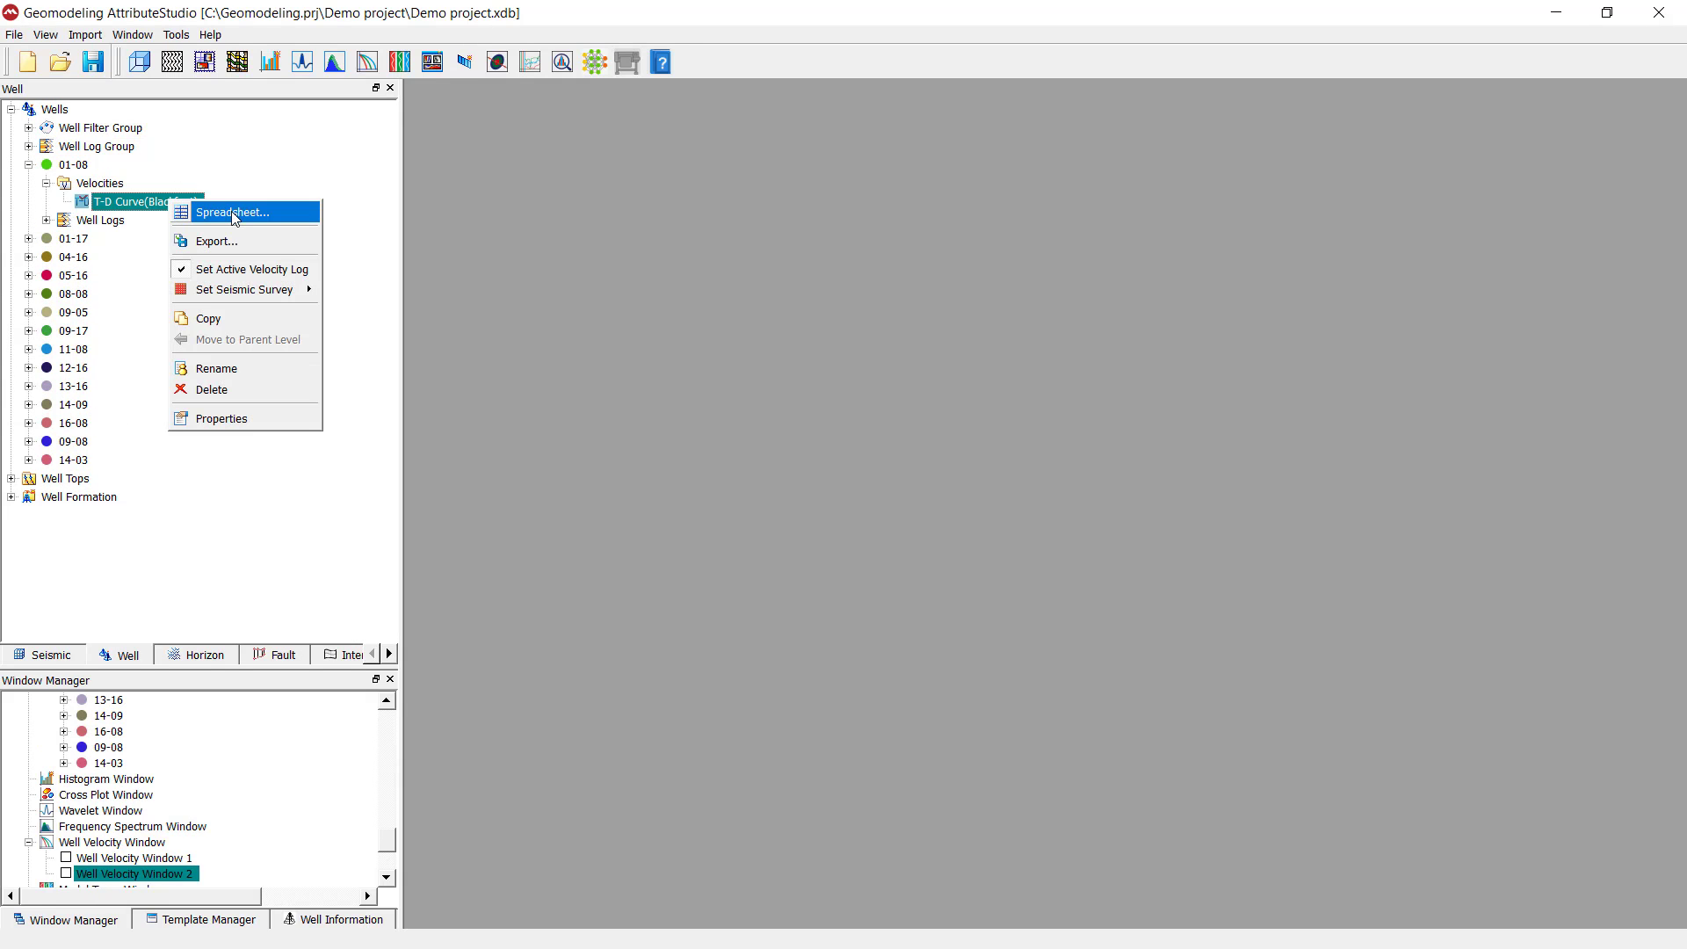
pyautogui.click(235, 217)
pyautogui.moveTo(326, 222); pyautogui.dragTo(614, 121)
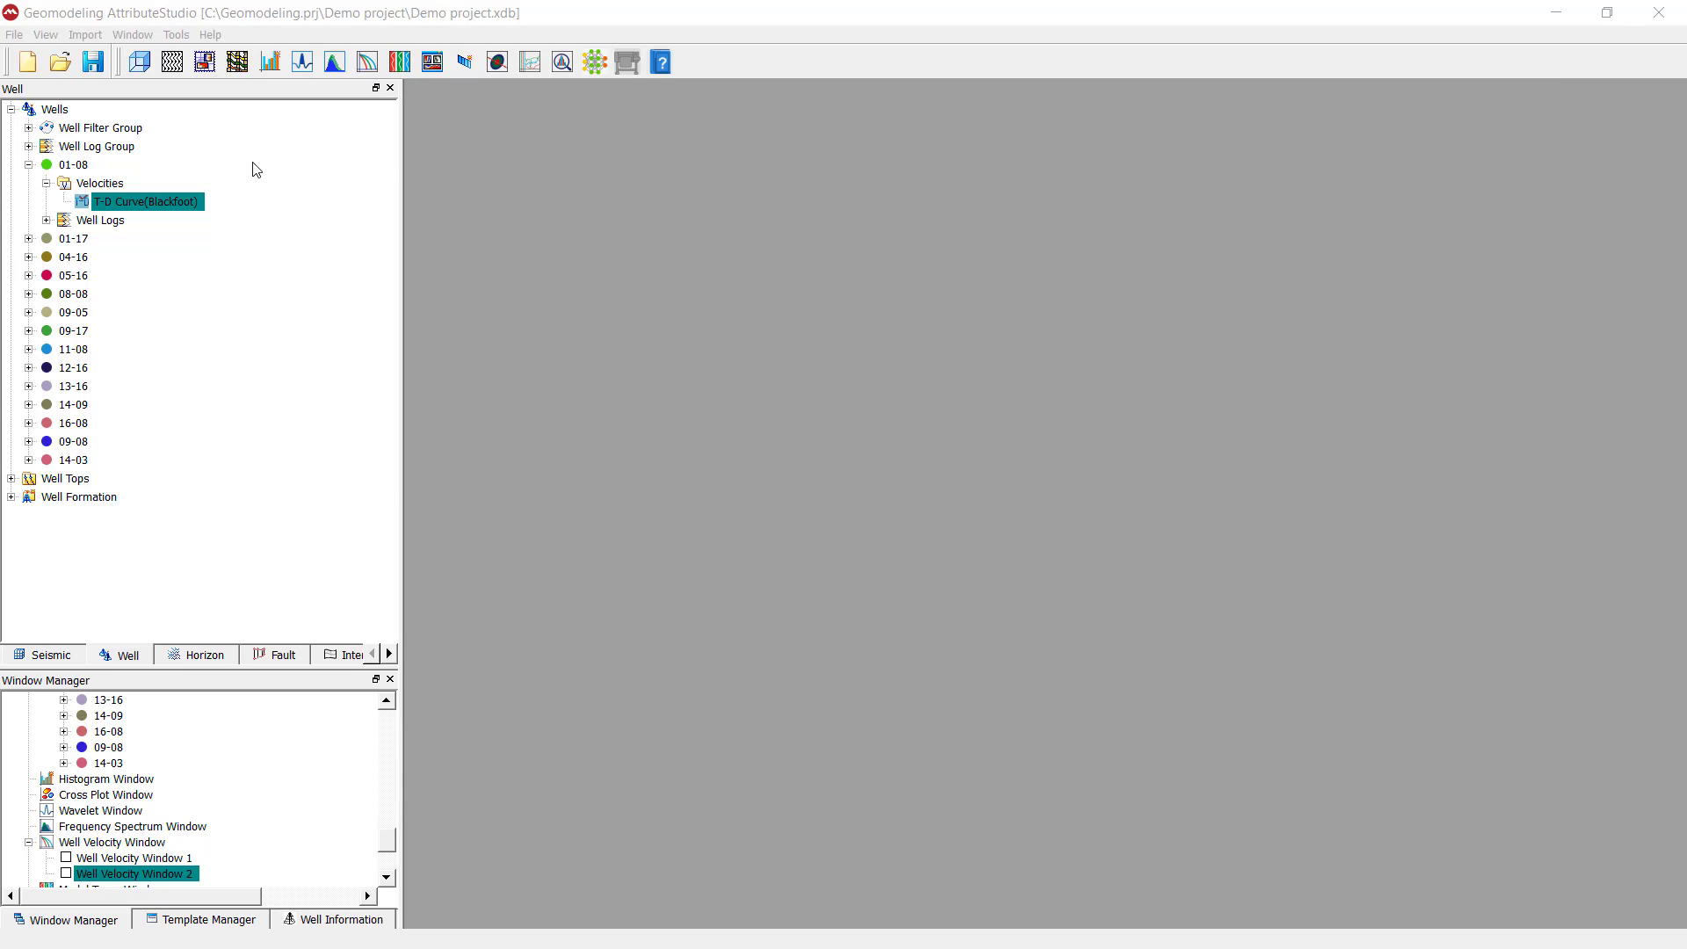
pyautogui.click(270, 159)
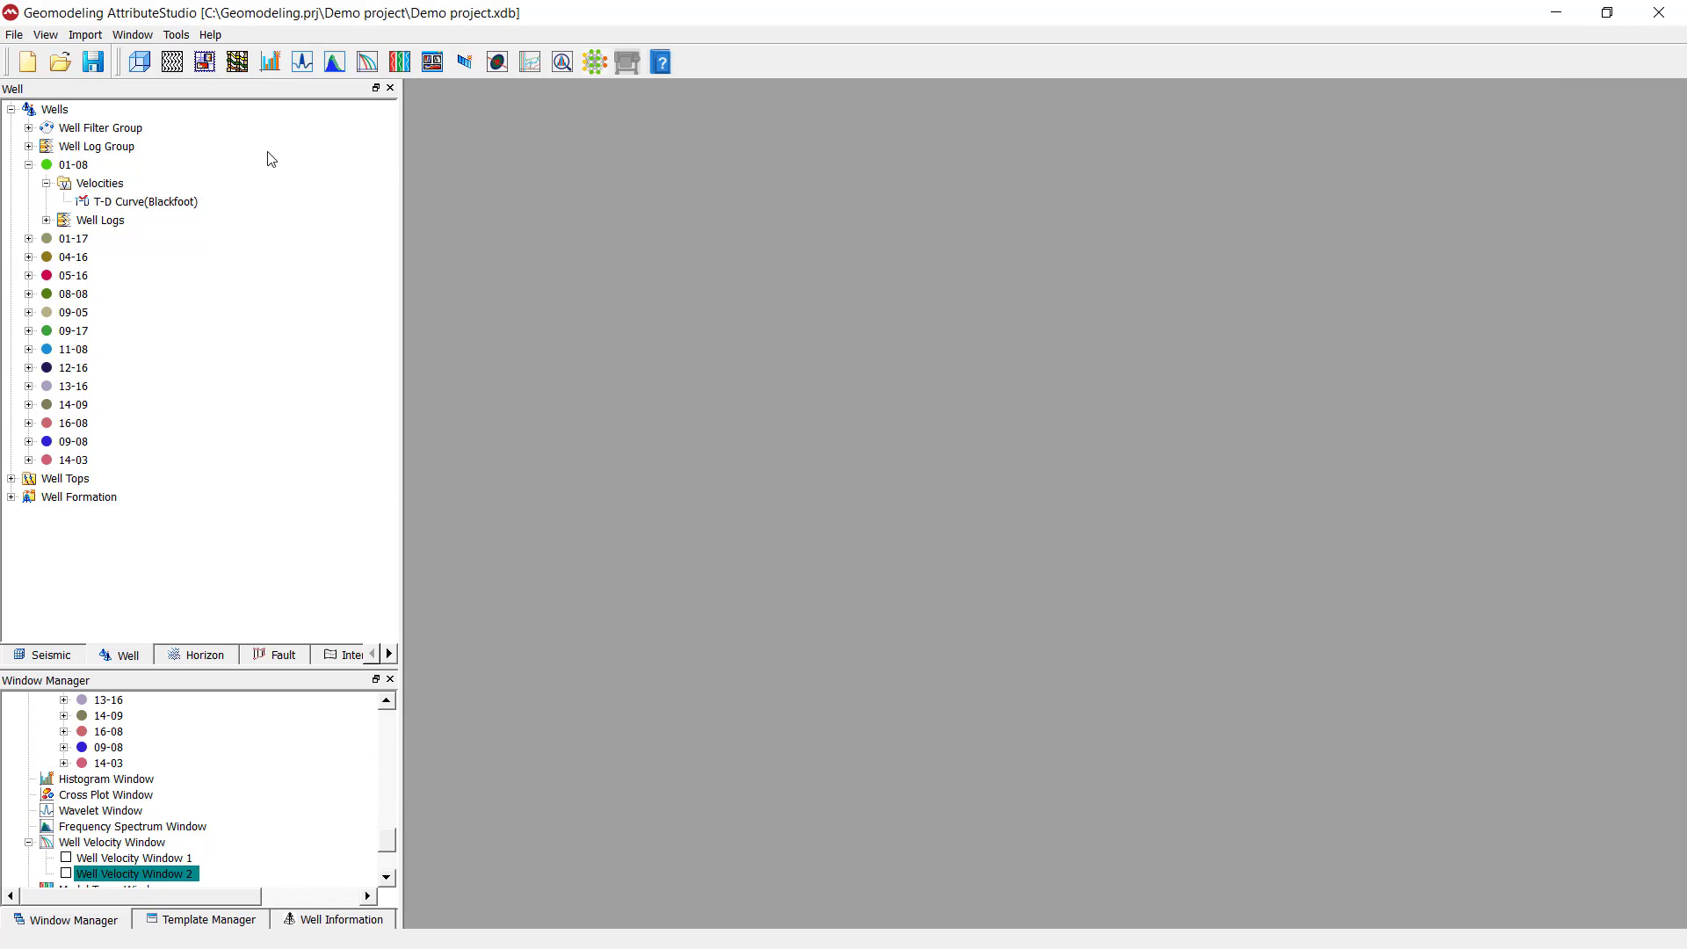
# Step: Create a new well velocity window, display well 01-08's T-D curve in it, and maximize the window
pyautogui.click(367, 69)
pyautogui.click(84, 201)
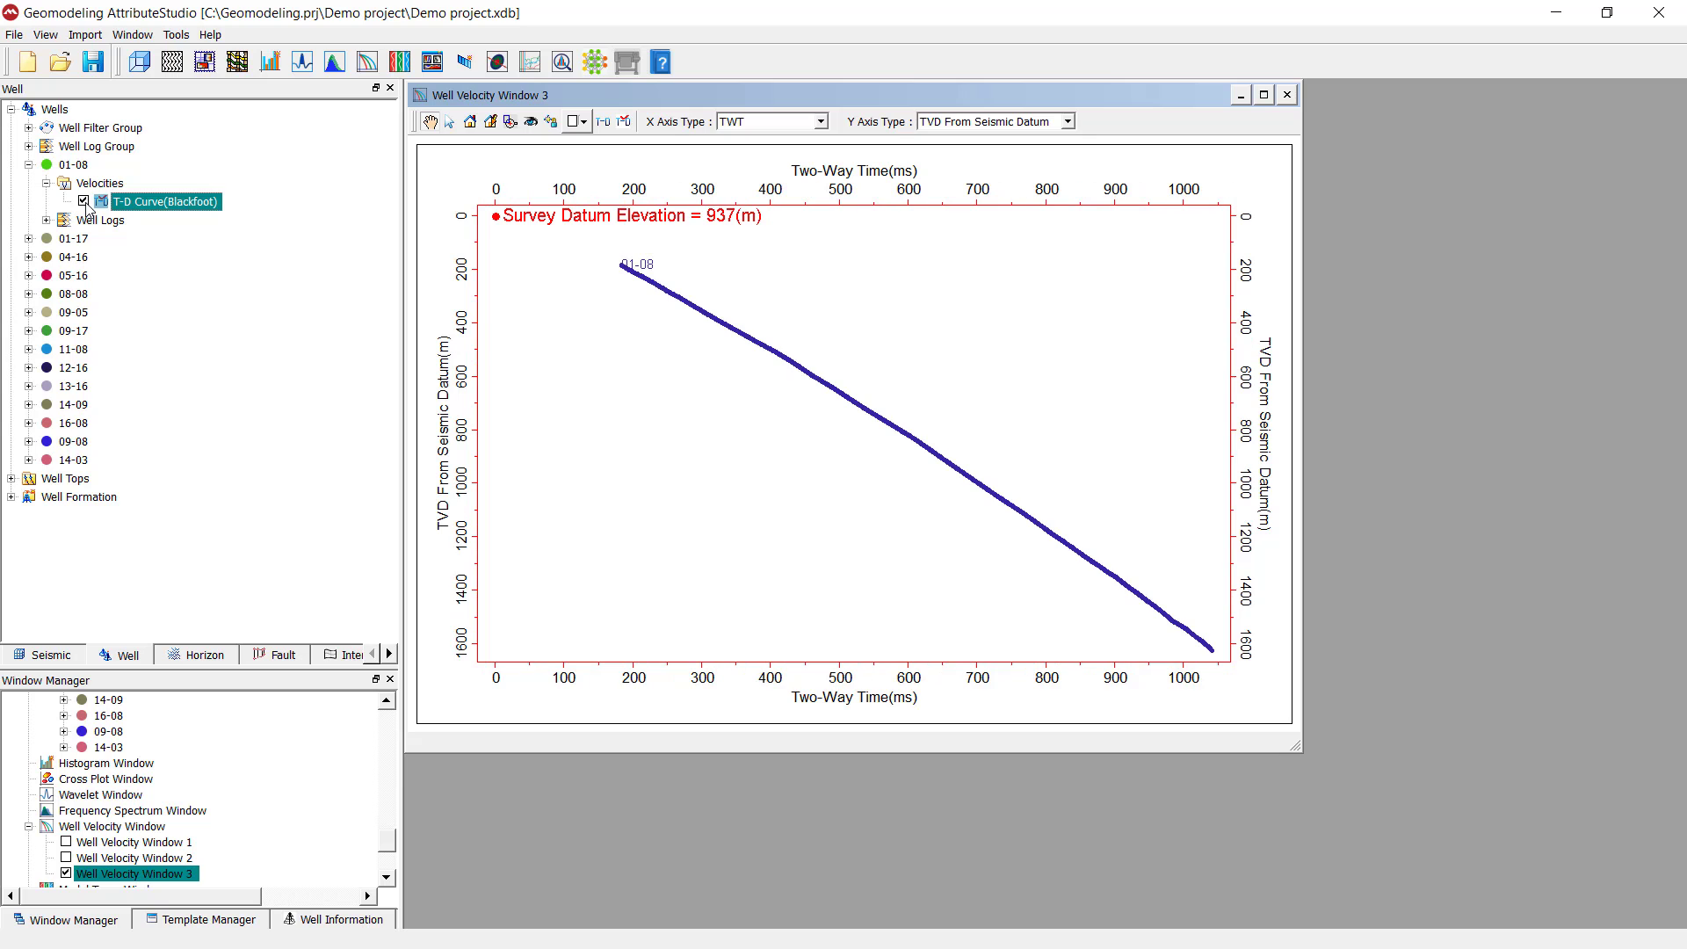
pyautogui.doubleClick(703, 99)
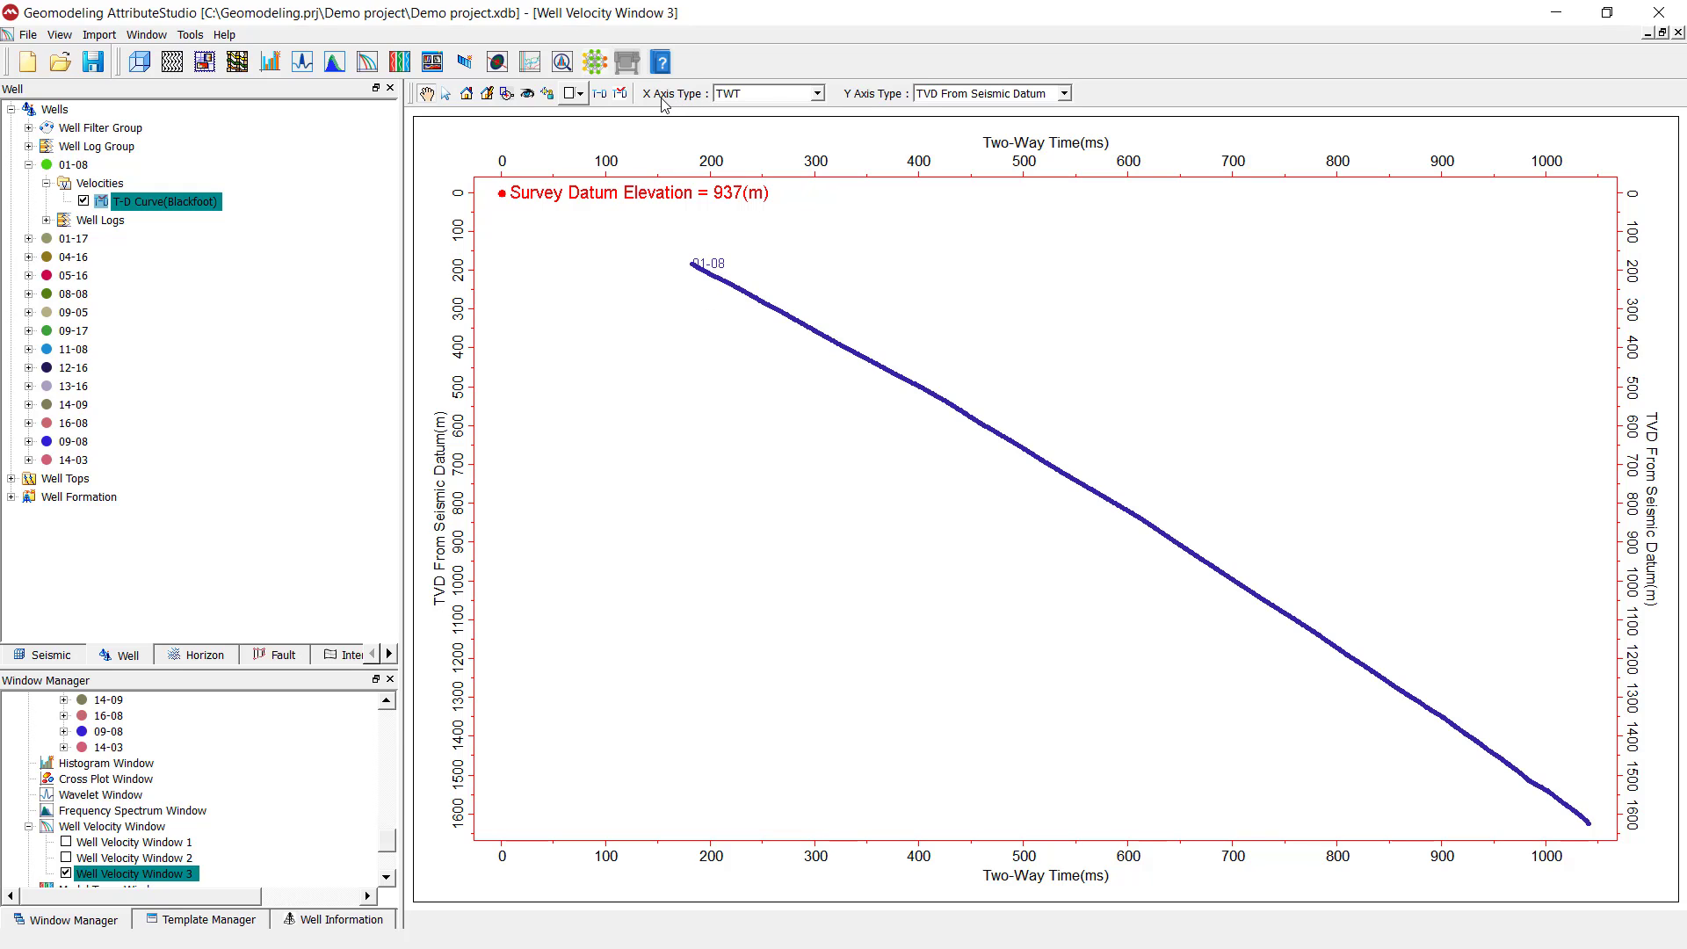
# Step: View well 01-08's curve with the X axis as Interval Velocity and Average Velocity, and return it to TWT
pyautogui.click(758, 94)
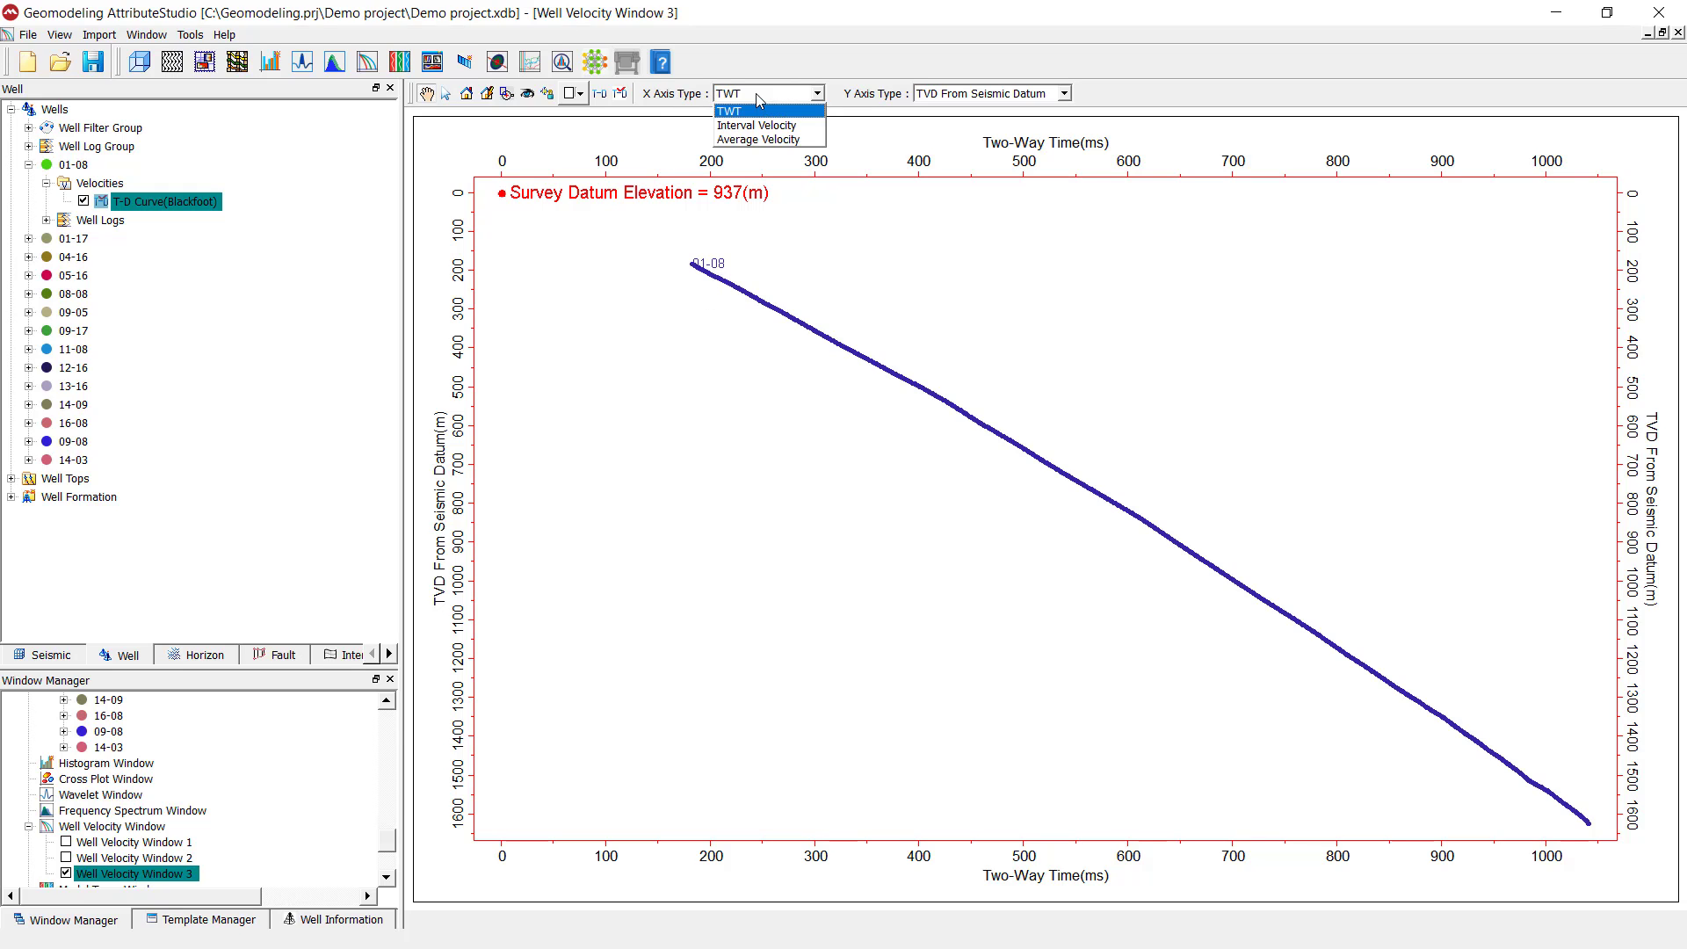
pyautogui.click(788, 132)
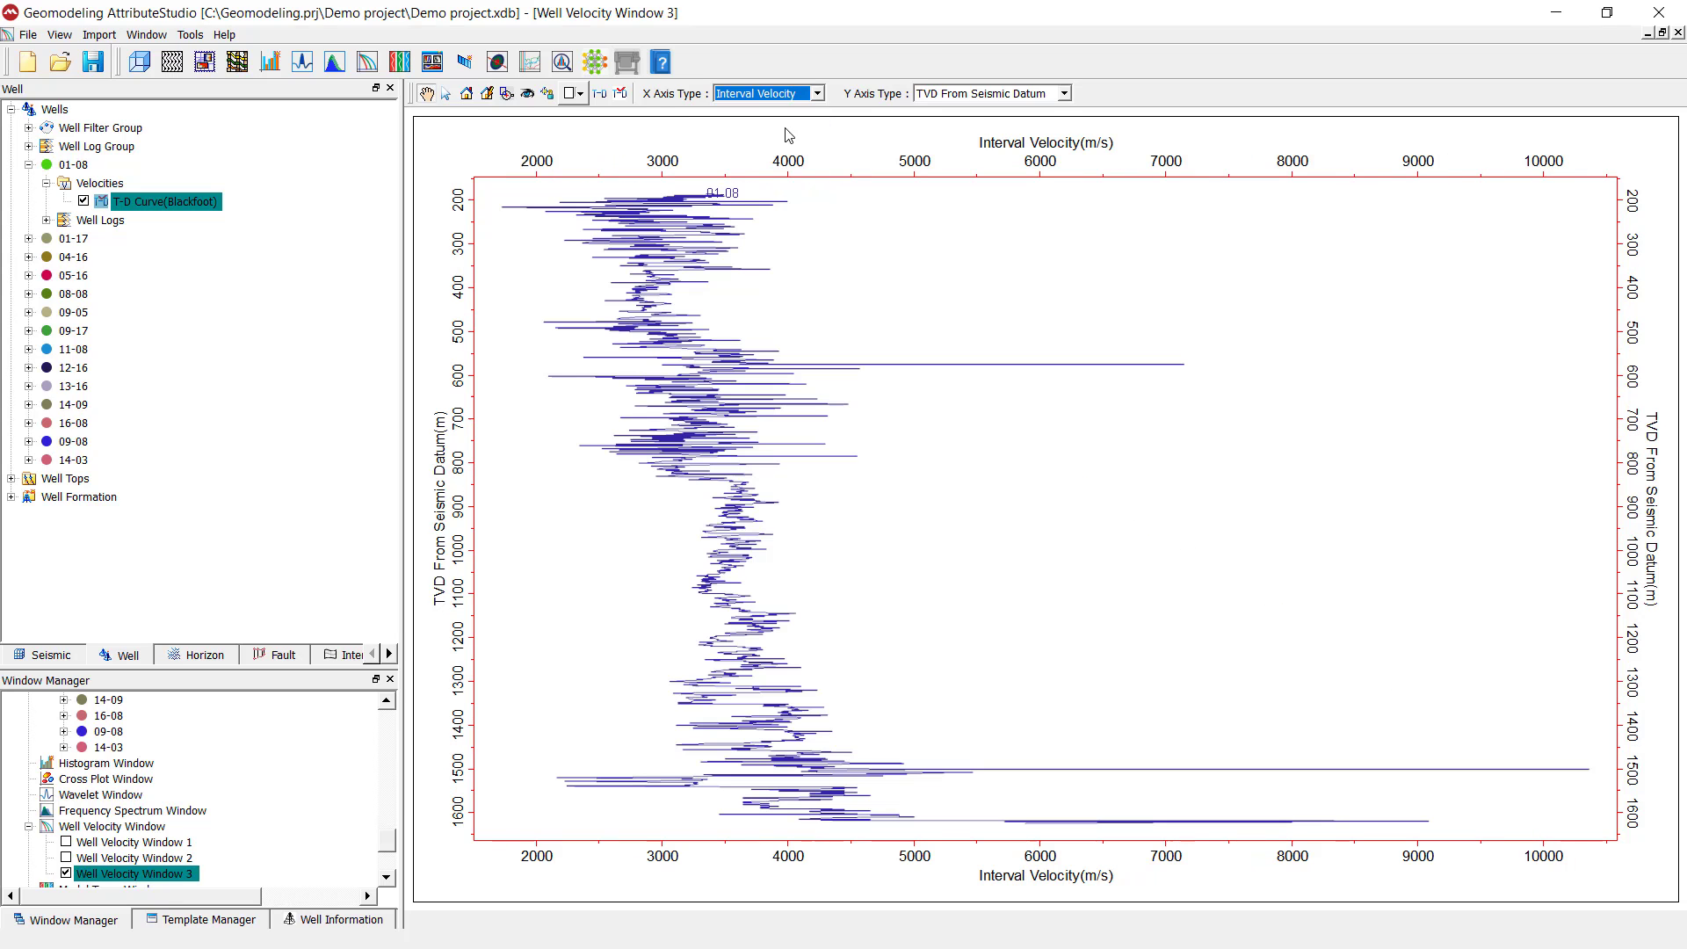
pyautogui.click(755, 97)
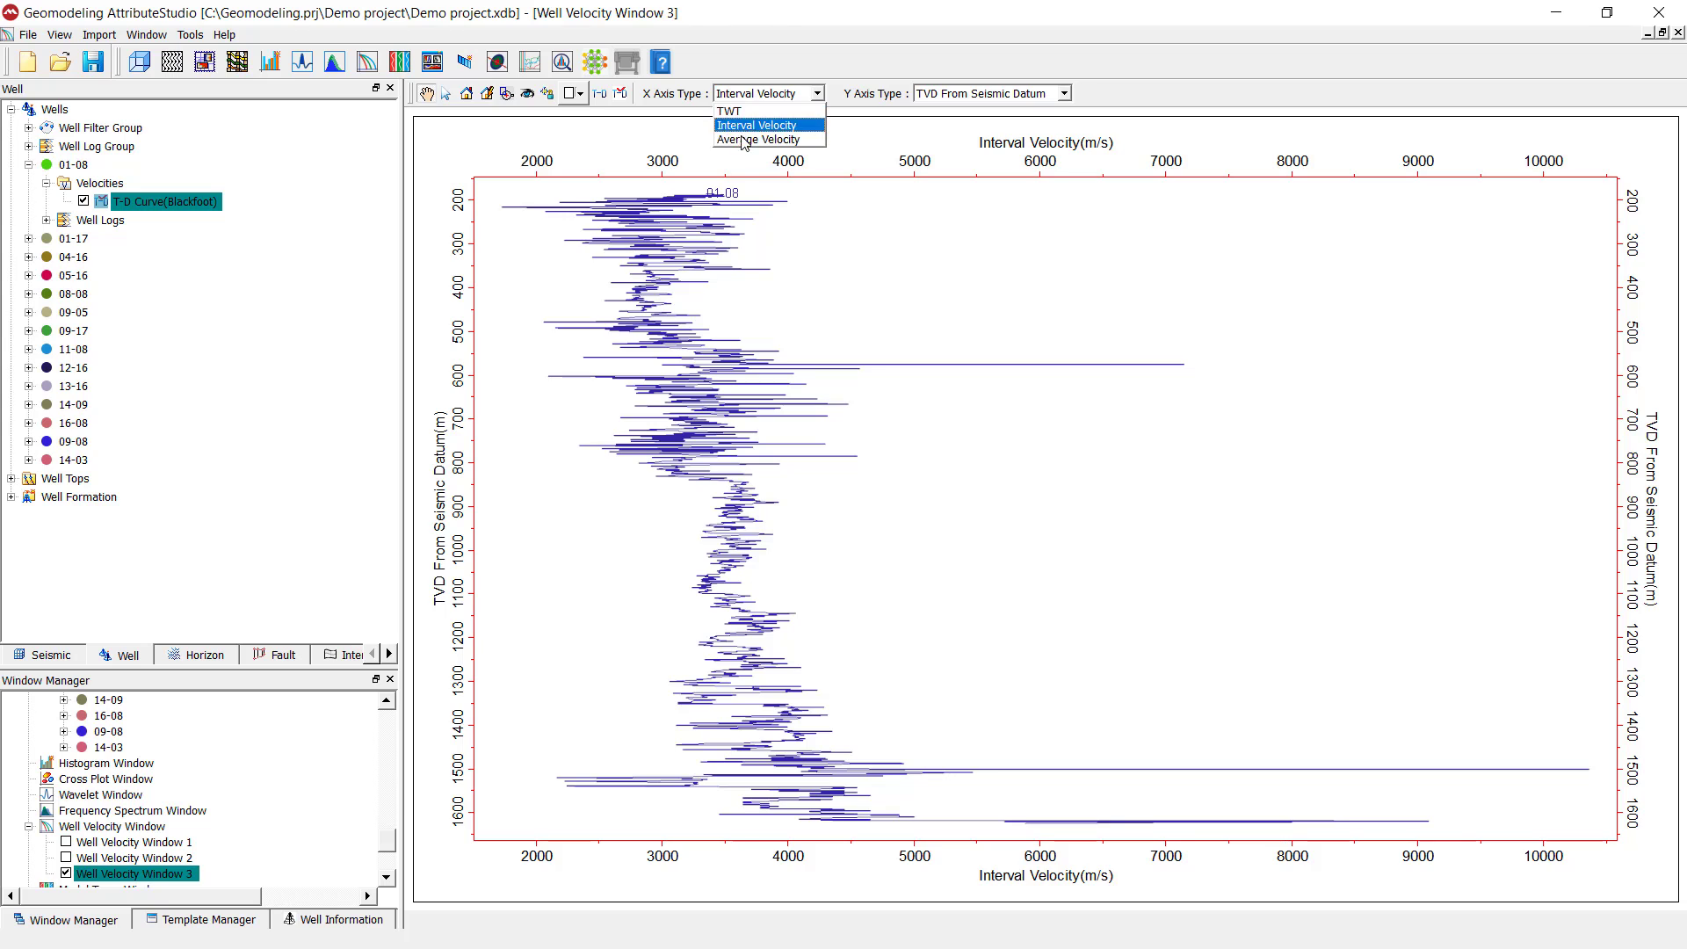
pyautogui.click(760, 134)
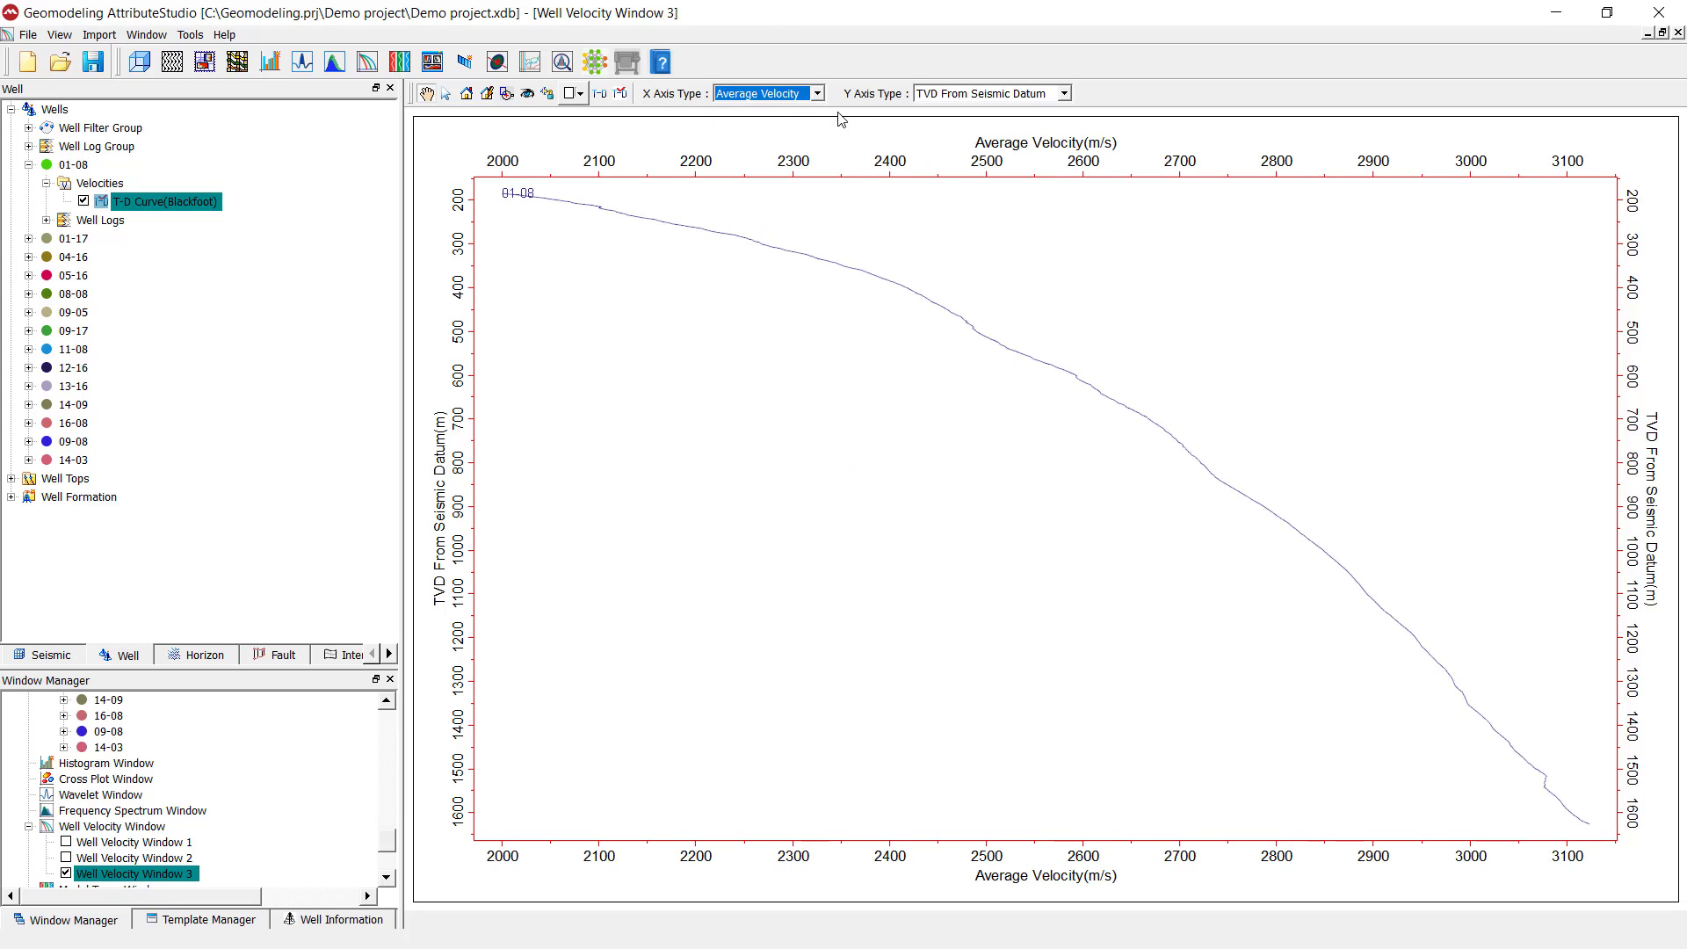
pyautogui.click(809, 93)
pyautogui.click(786, 107)
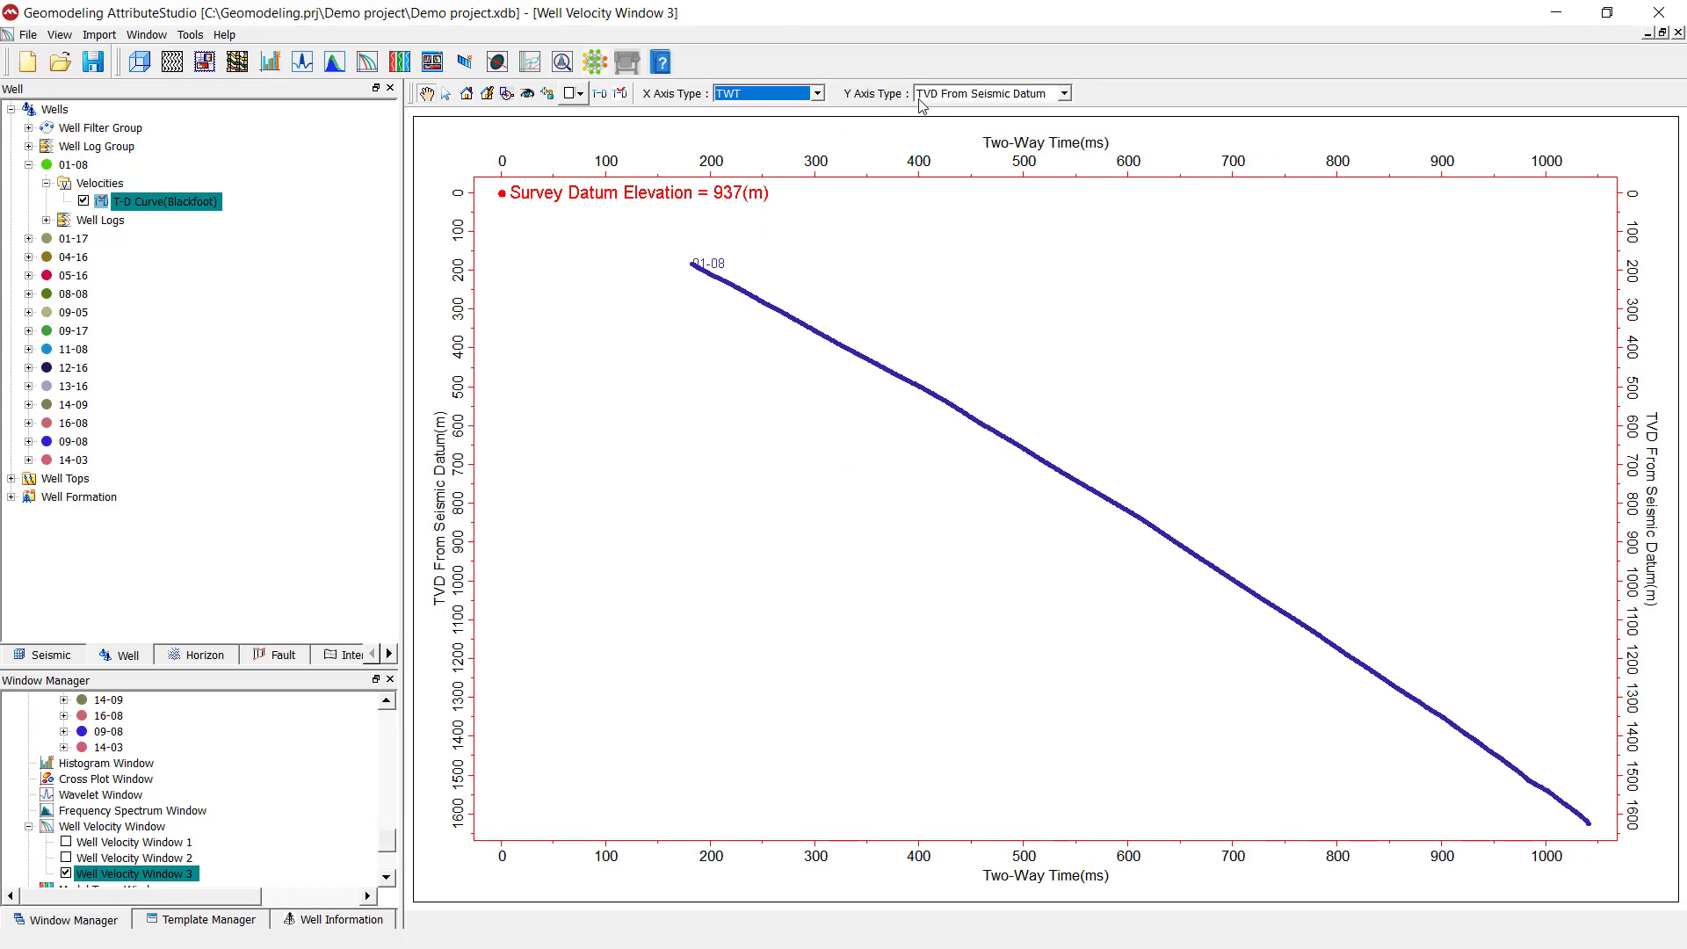
# Step: Check the available Y axis types, keep TVD From Seismic Datum, and deselect the T-D curve
pyautogui.click(945, 95)
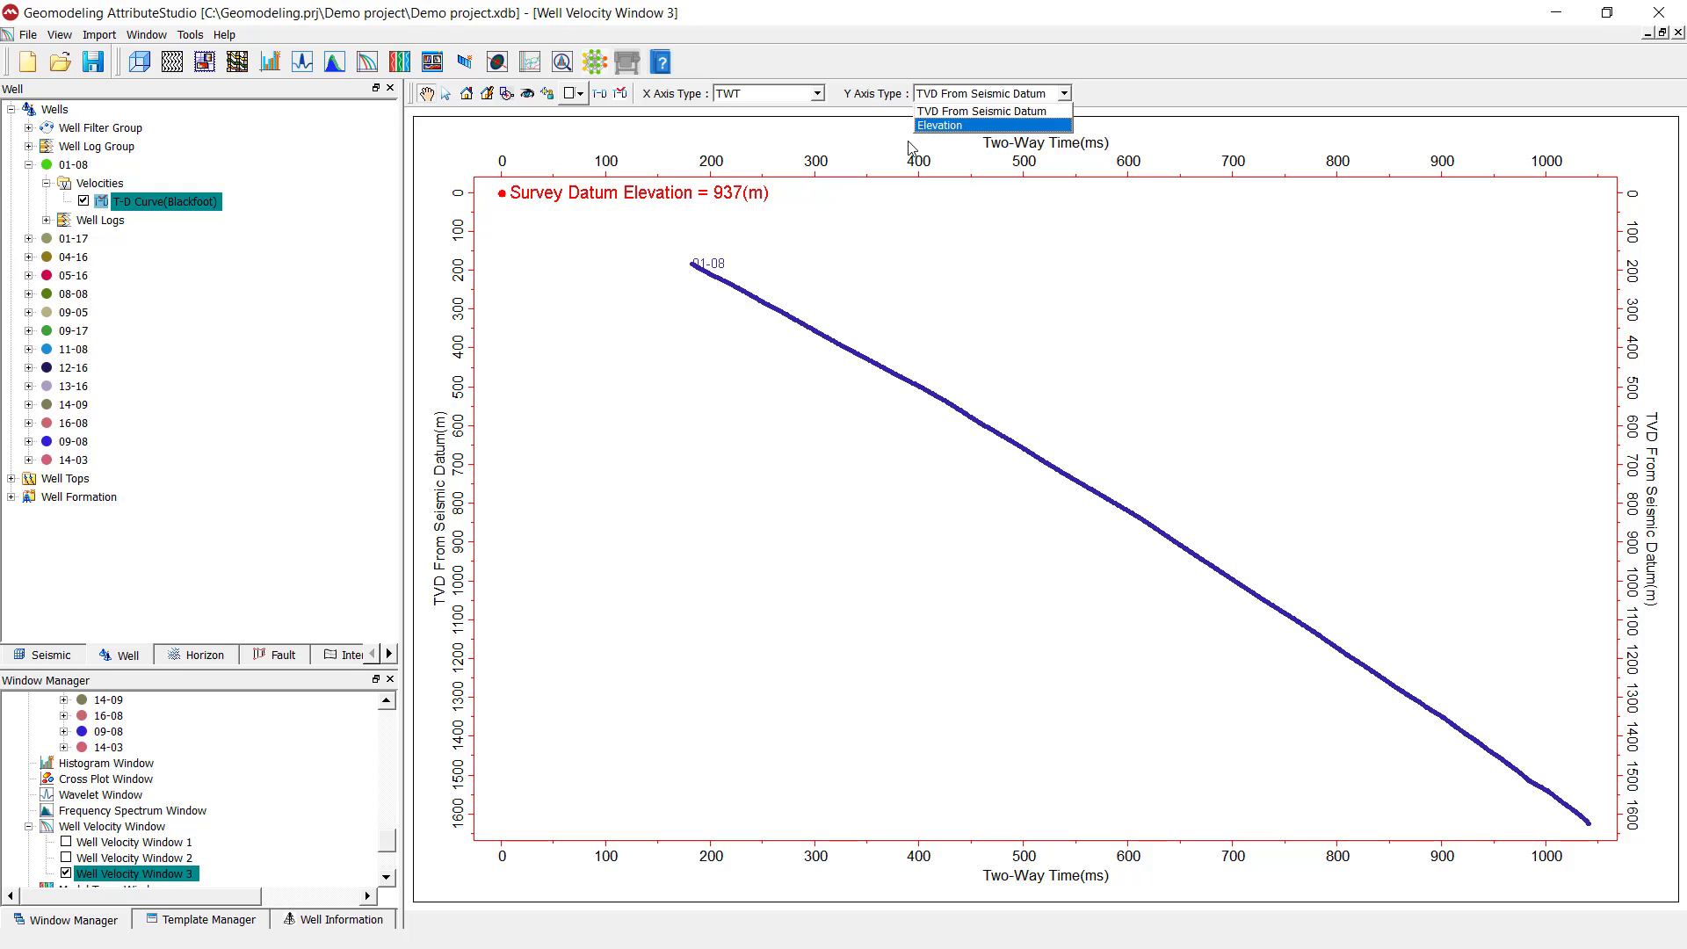
pyautogui.click(773, 161)
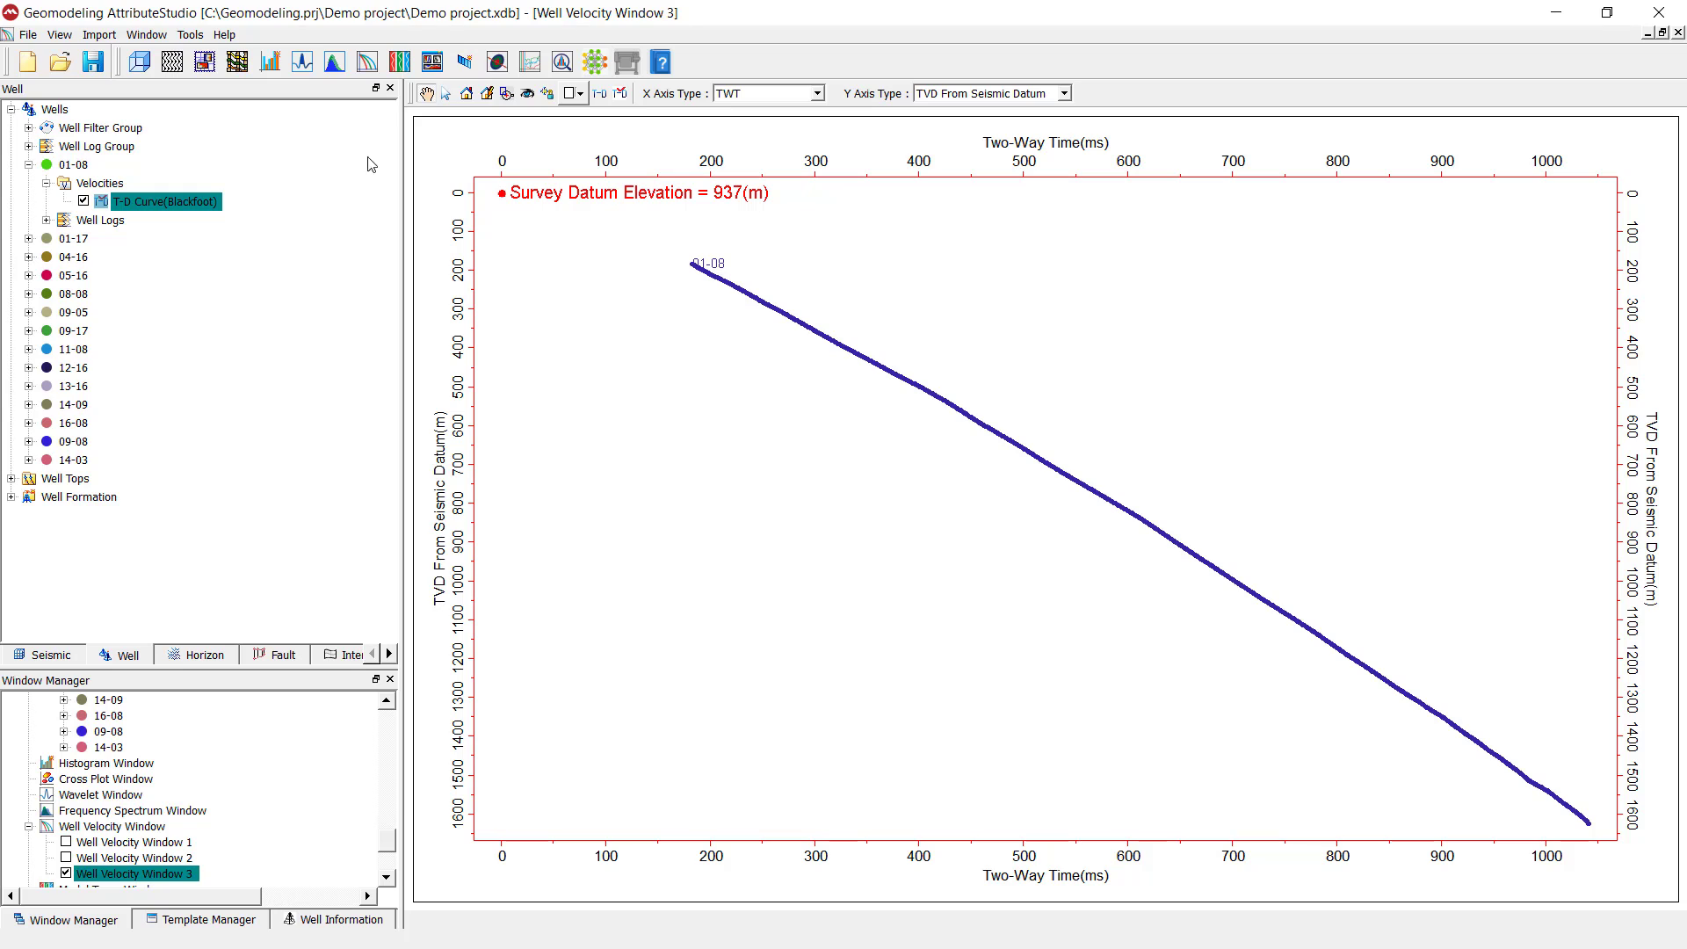
pyautogui.click(290, 175)
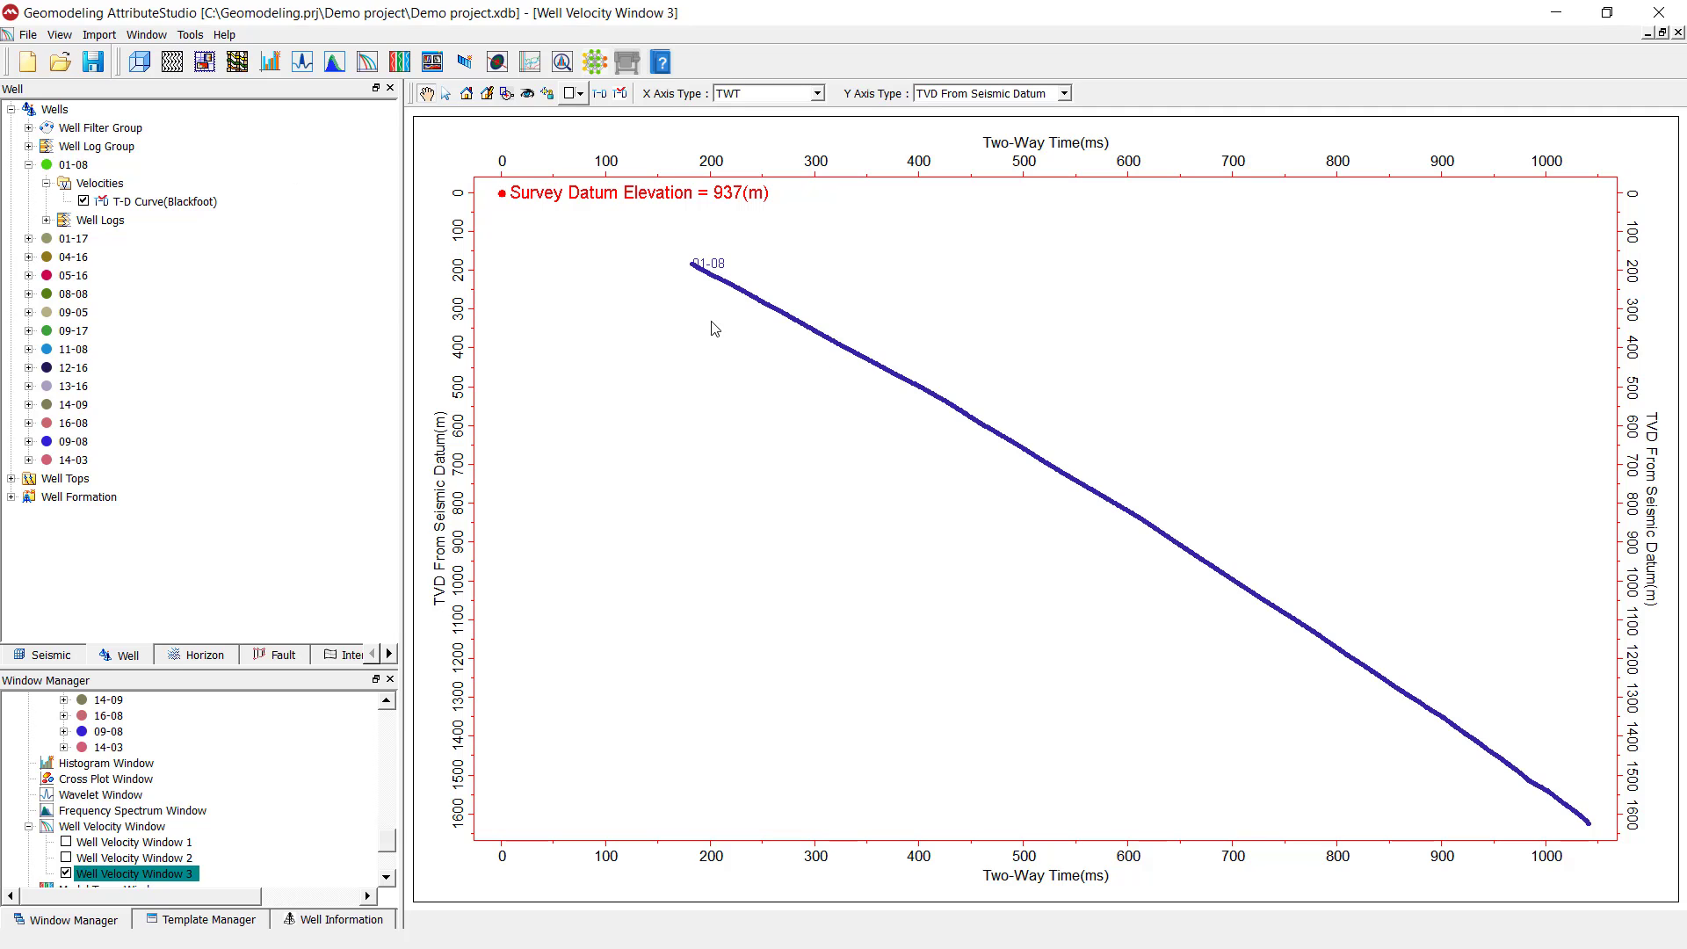
# Step: Open the visualization properties of well 01-08's T-D Curve(Blackfoot) and apply Extrapolation, keeping the plot in view
pyautogui.click(175, 204)
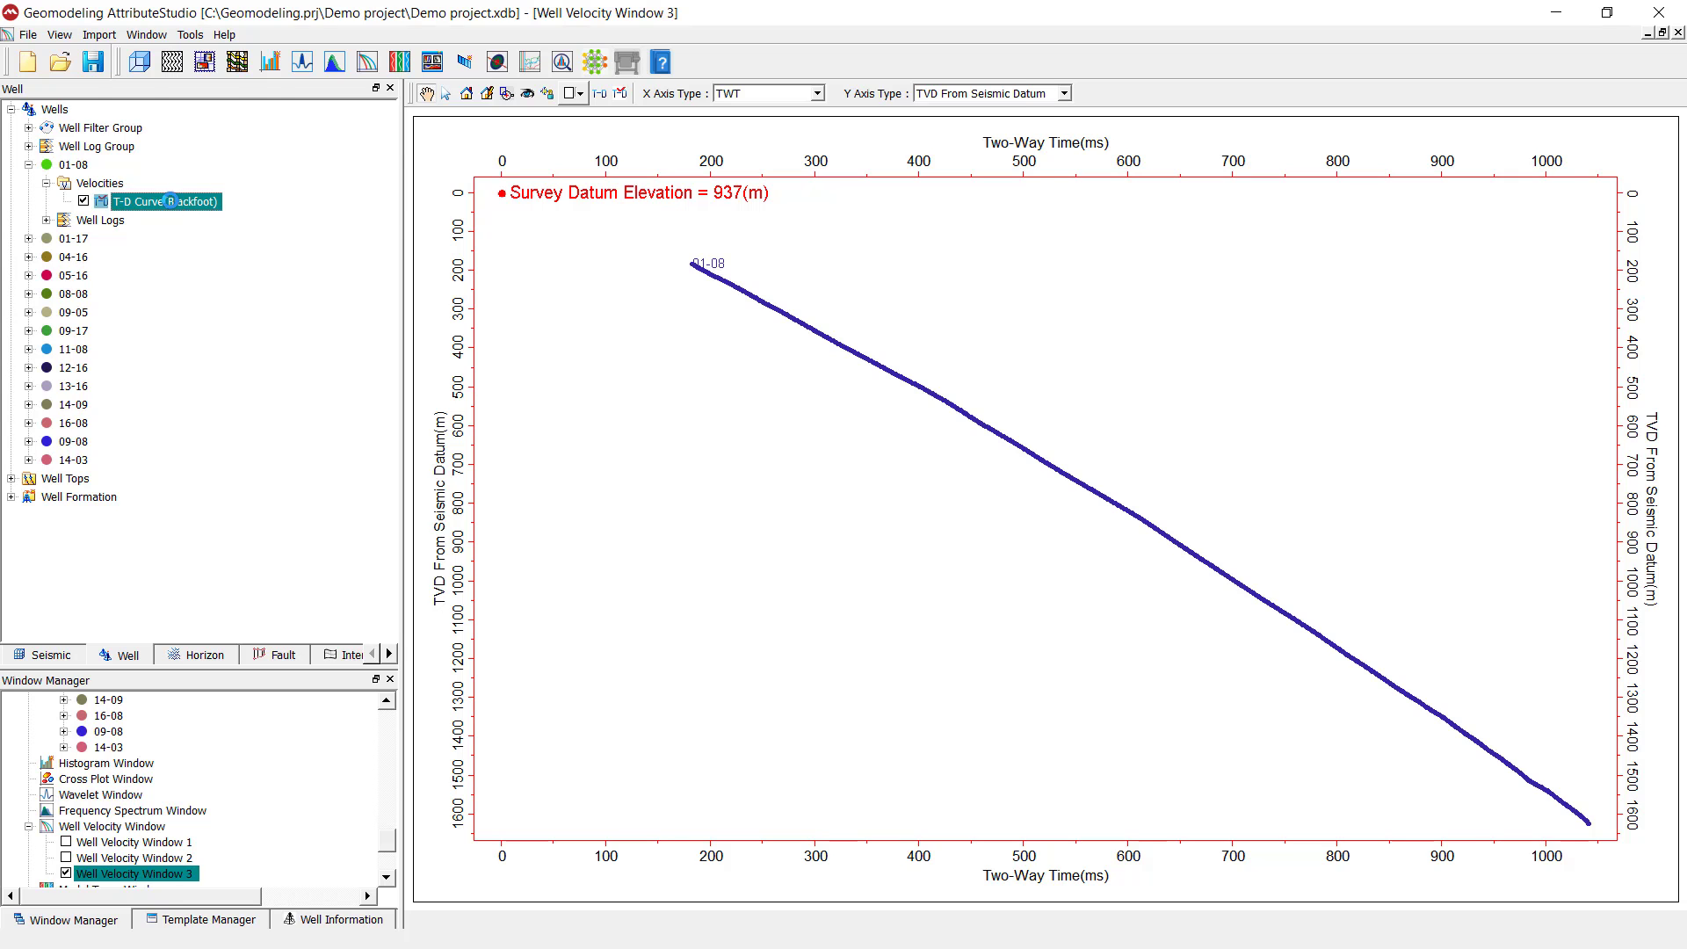
pyautogui.doubleClick(173, 205)
pyautogui.click(214, 236)
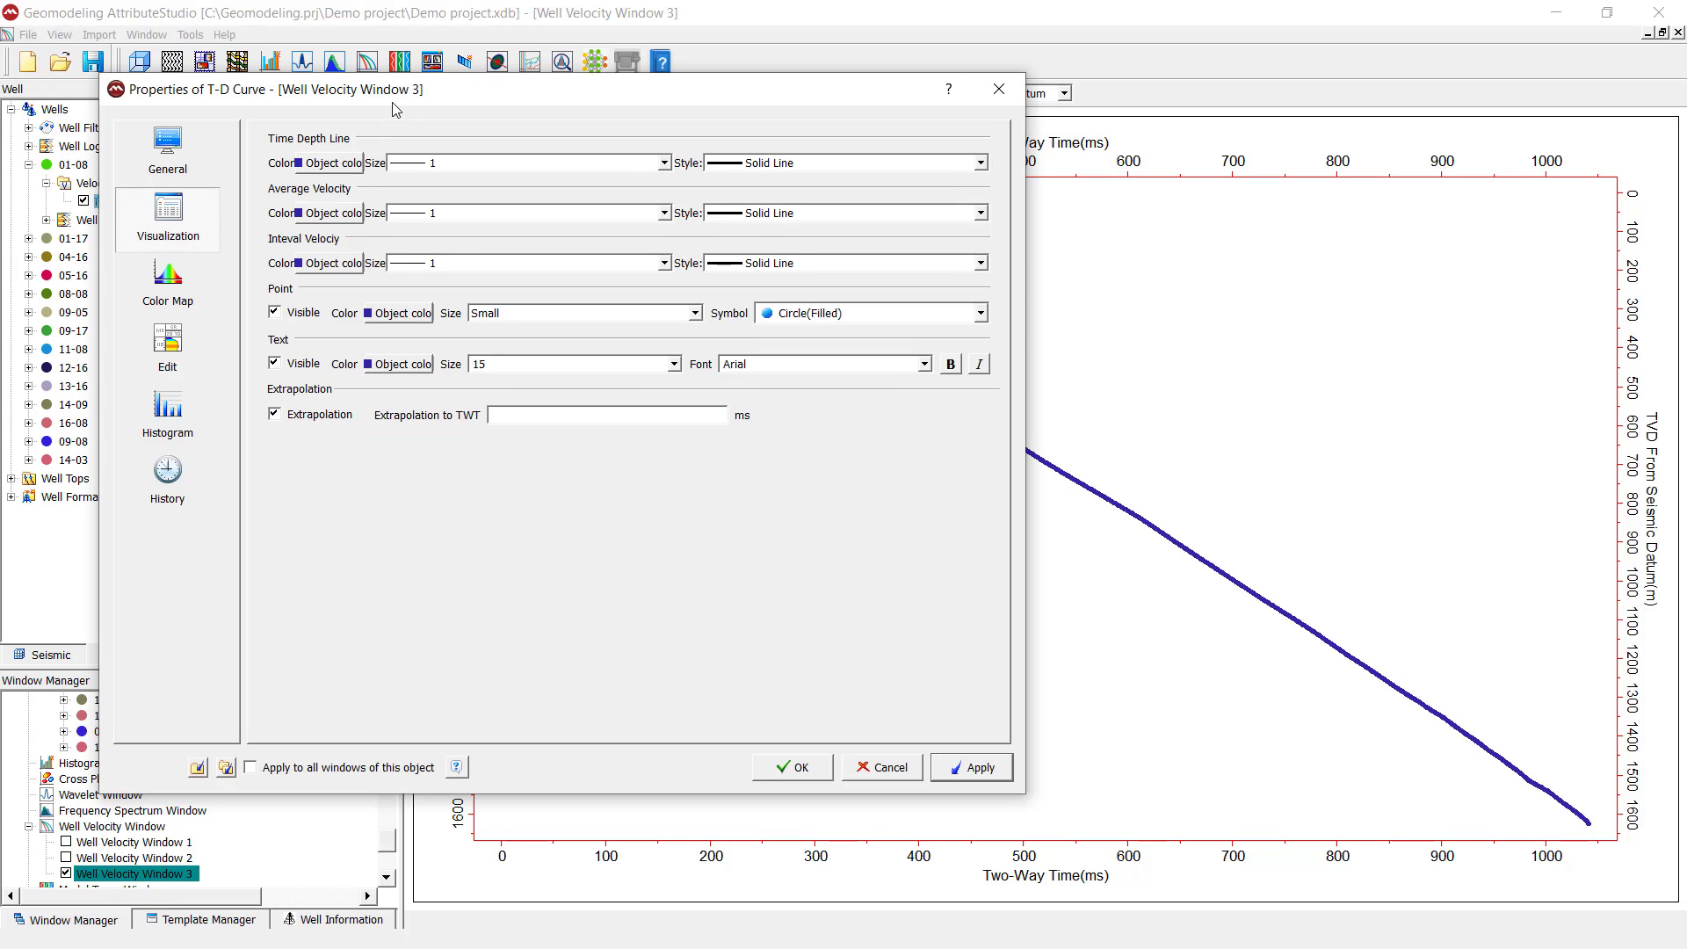
pyautogui.moveTo(397, 109); pyautogui.dragTo(176, 118)
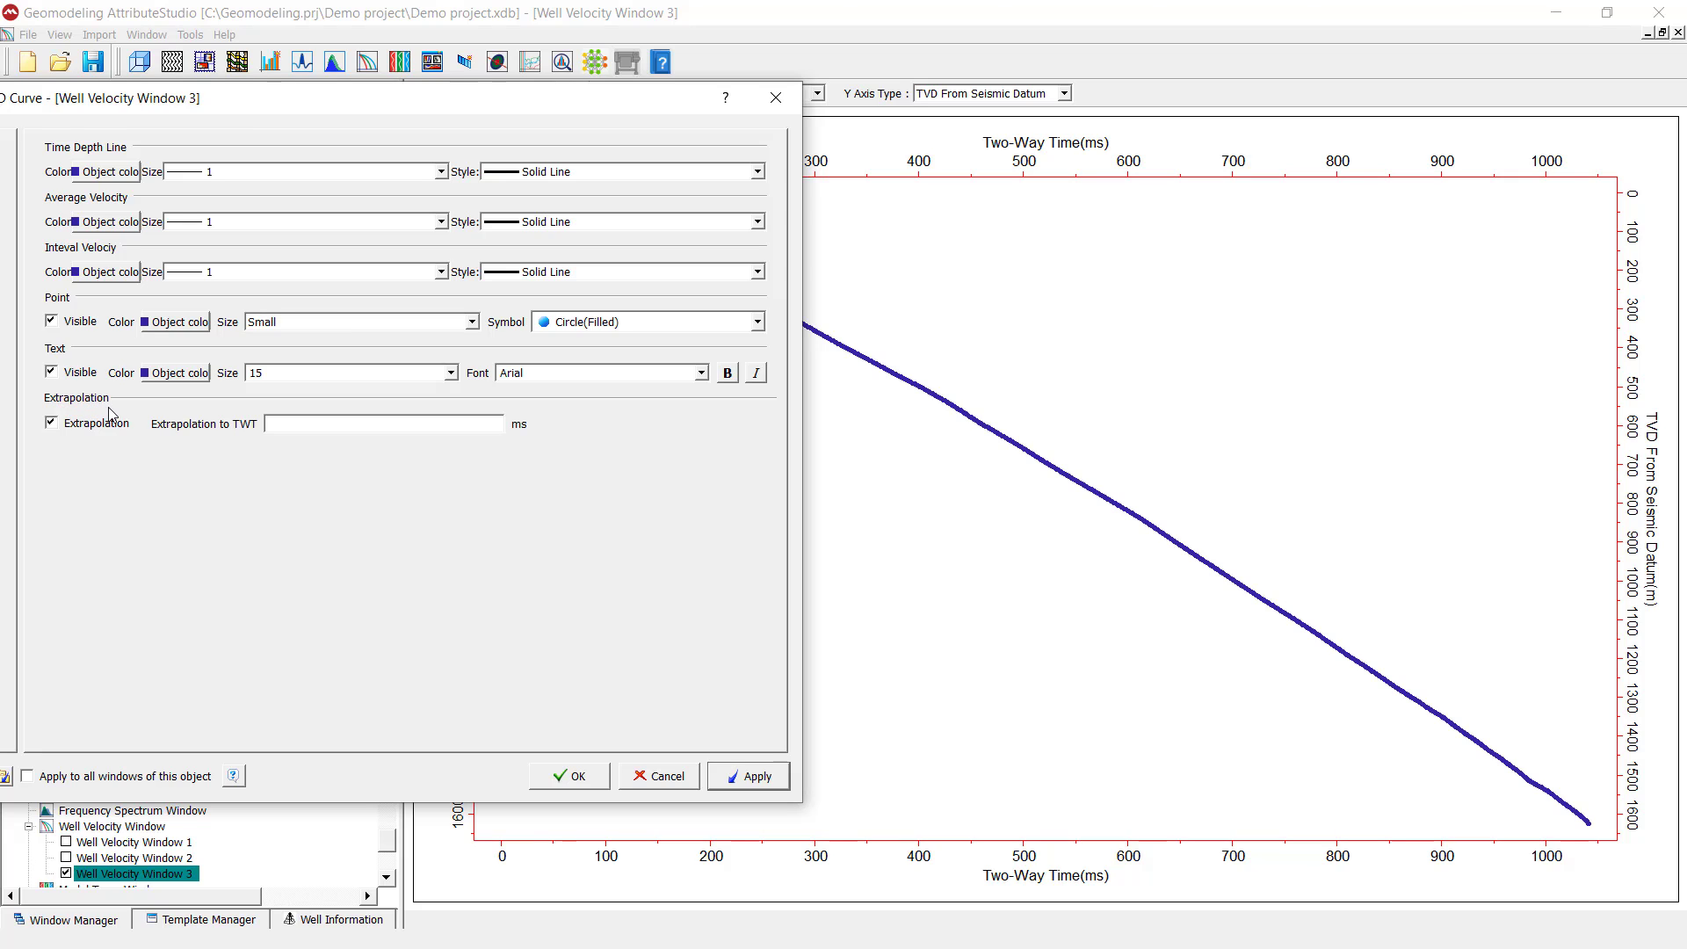
pyautogui.moveTo(301, 119); pyautogui.dragTo(269, 342)
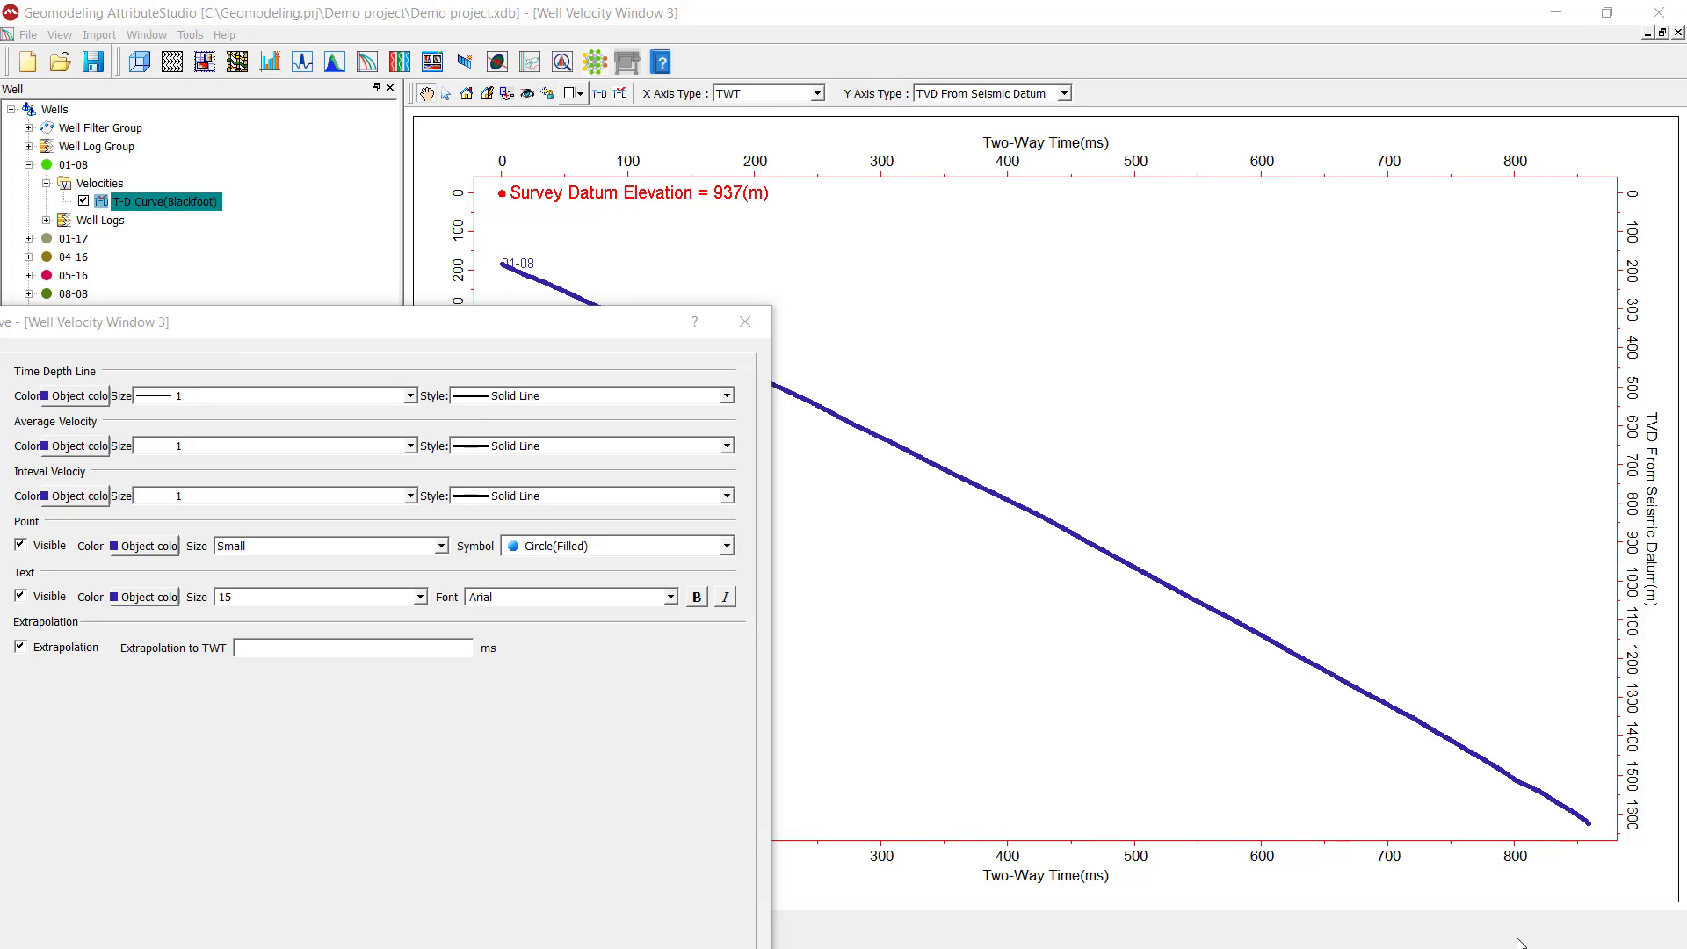
# Step: Set the T-D curve's extrapolation to TWT to 900 ms, apply it, and close the properties
pyautogui.click(329, 656)
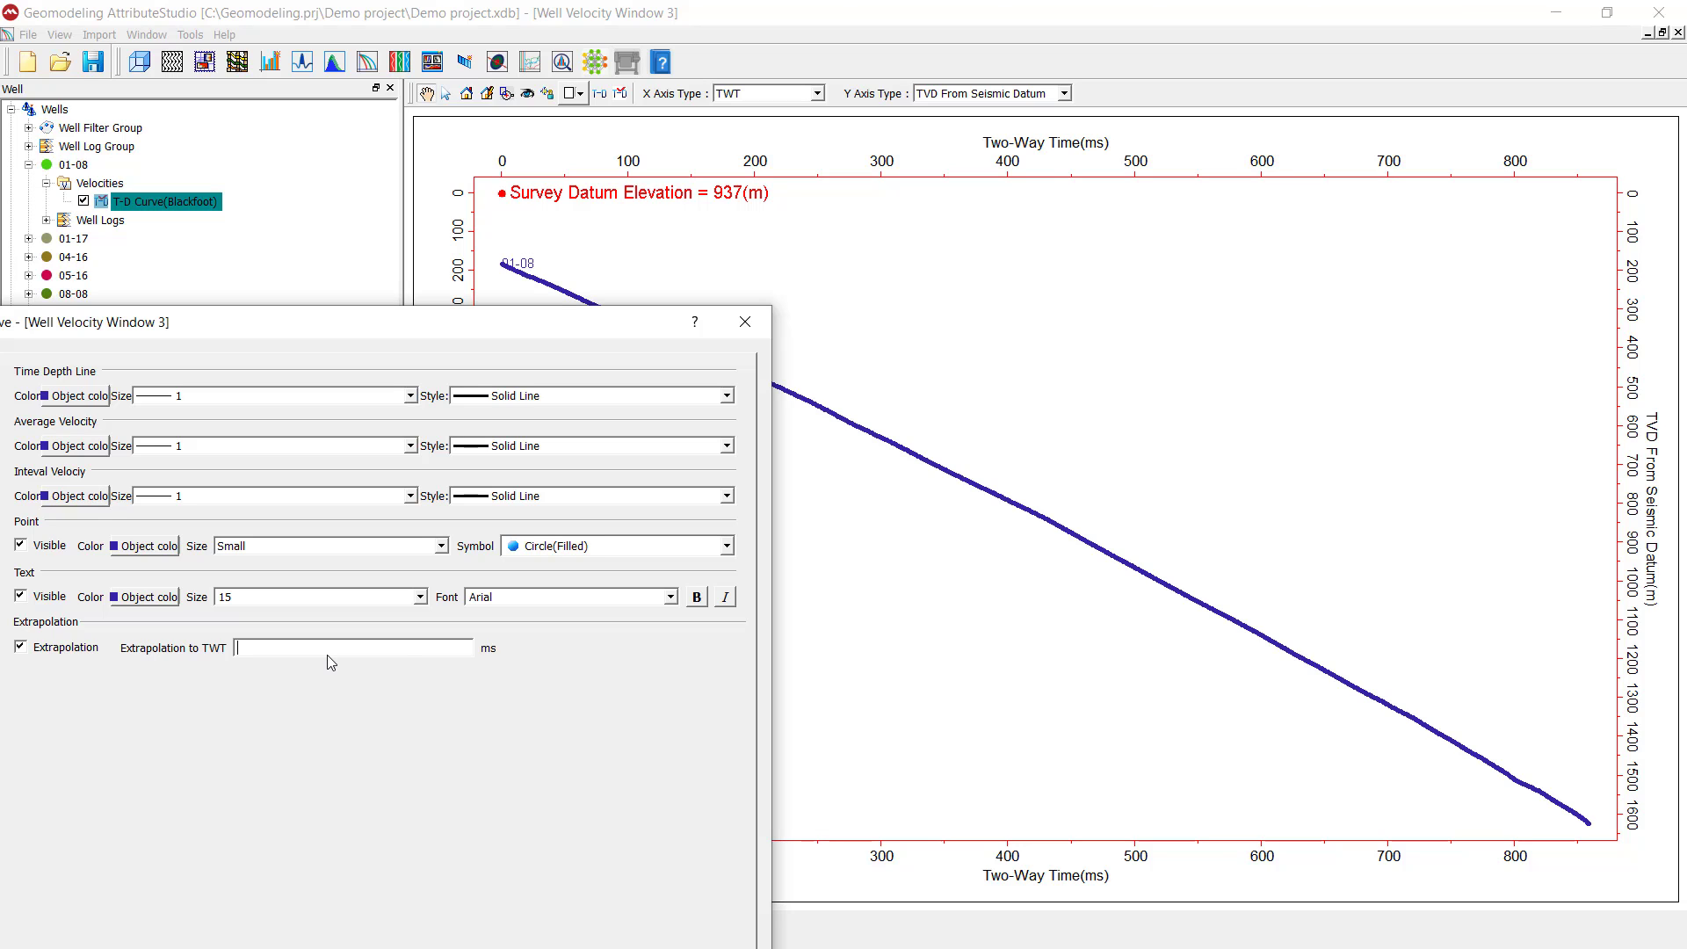
pyautogui.write('900')
pyautogui.moveTo(330, 335); pyautogui.dragTo(175, 75)
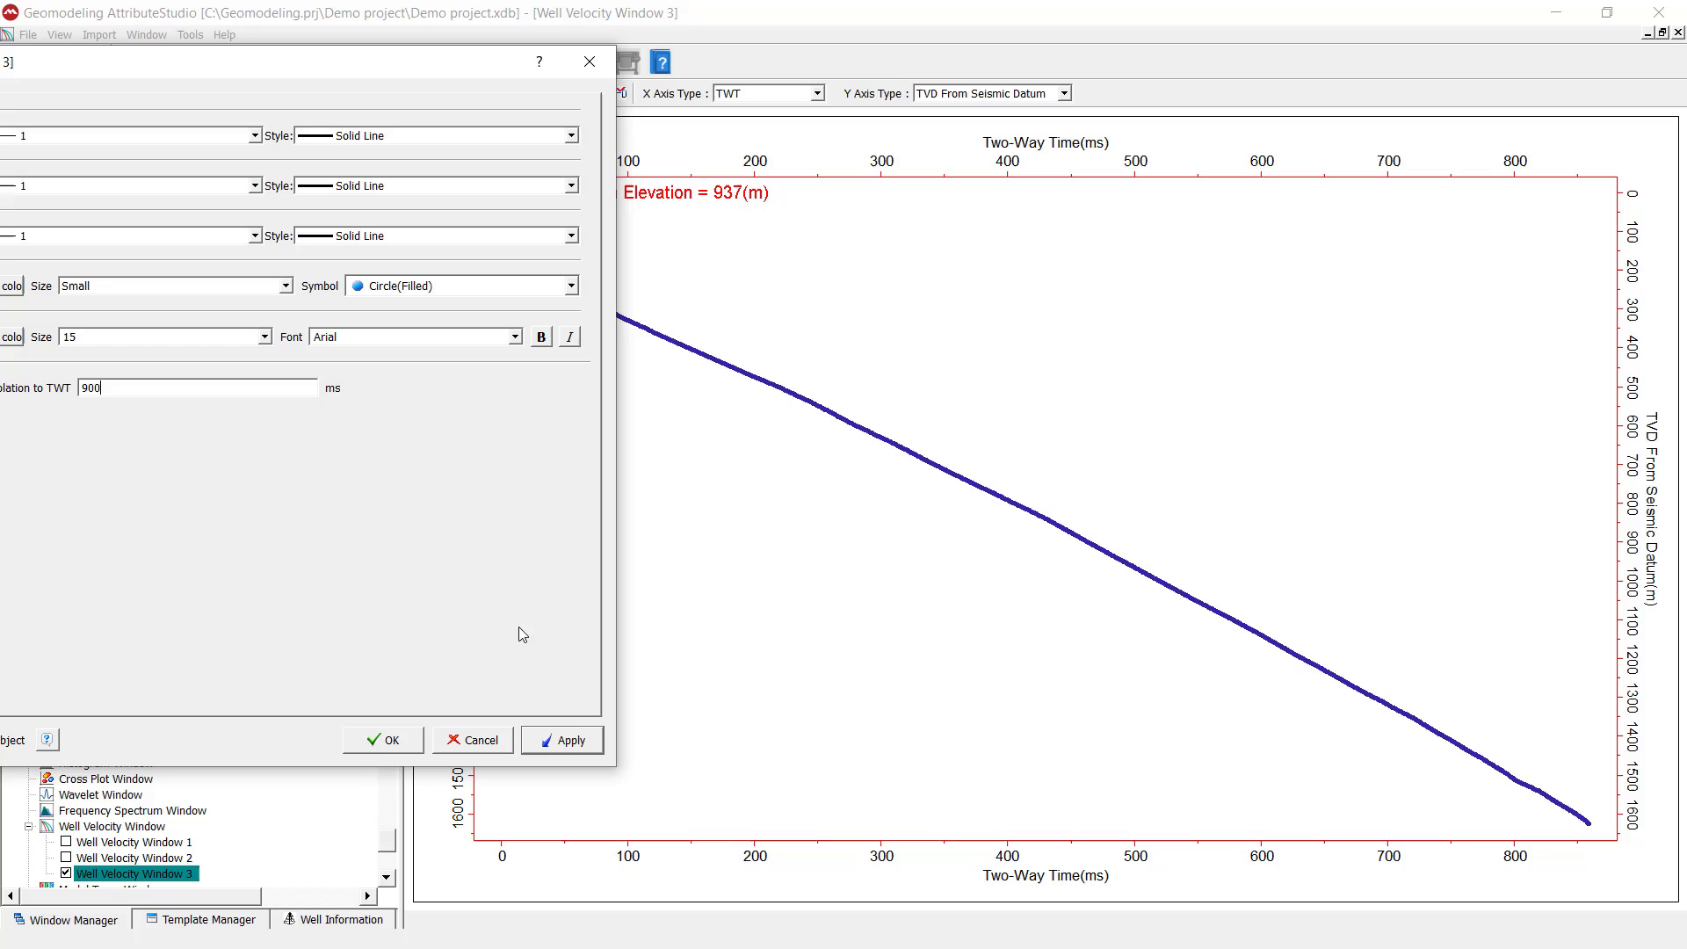
pyautogui.click(577, 741)
pyautogui.moveTo(422, 75); pyautogui.dragTo(112, 228)
pyautogui.click(528, 95)
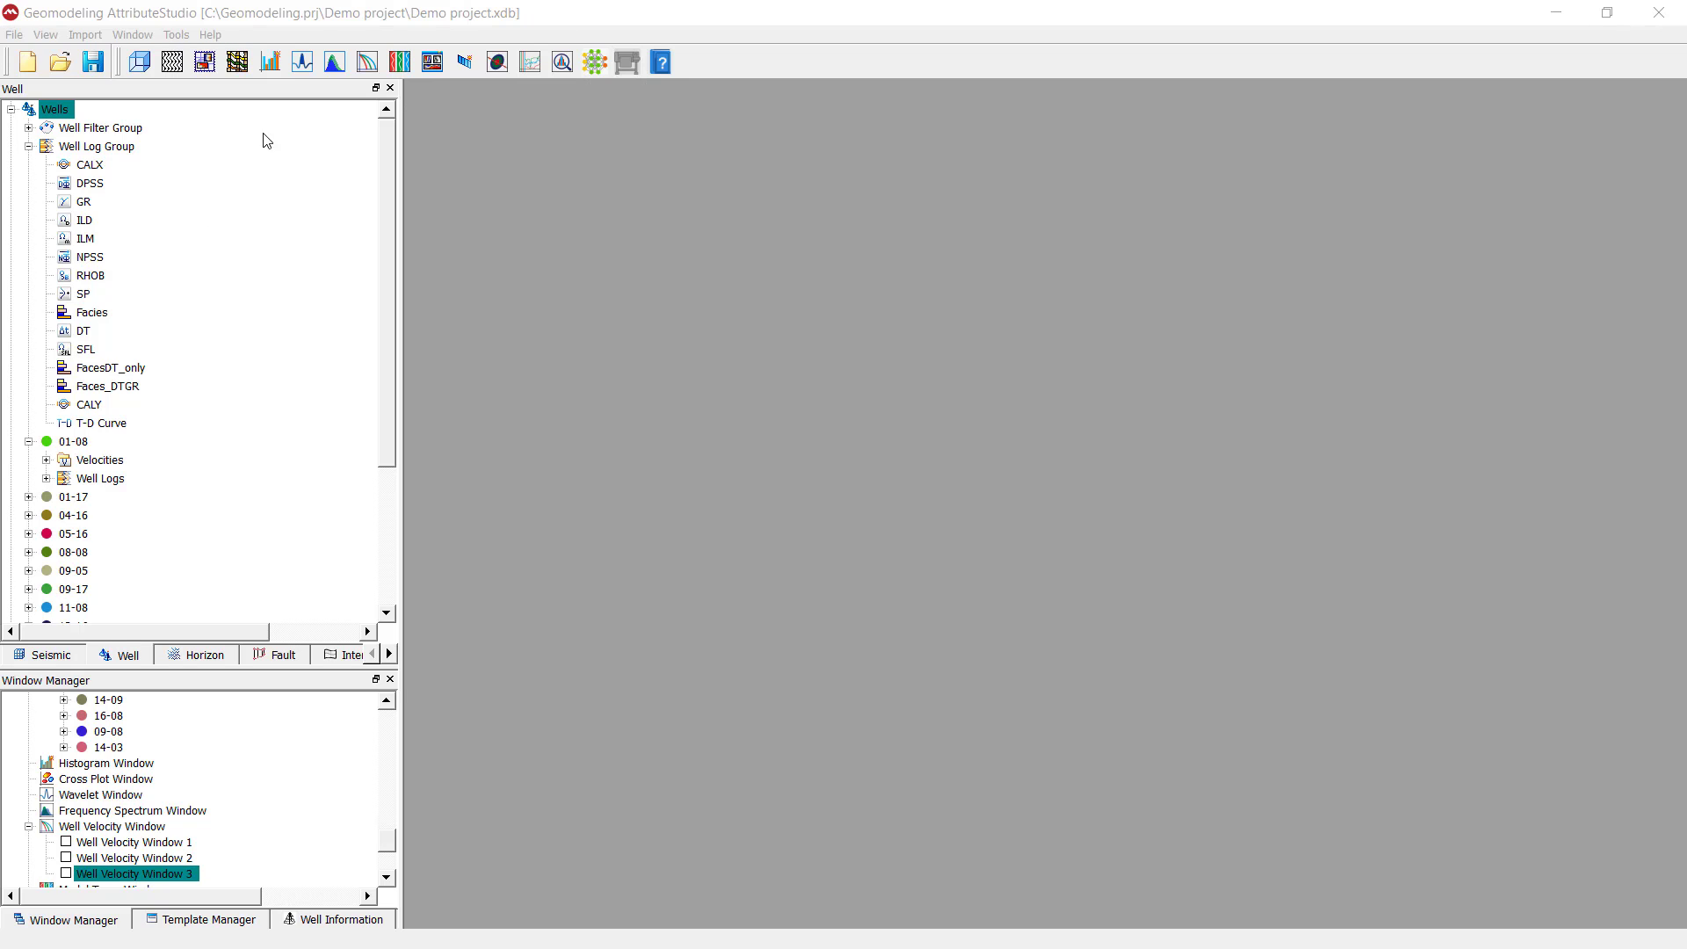
# Step: Create a new well section window, display well 01-08's T-D Curve(Blackfoot) in it, and maximize the window
pyautogui.click(237, 61)
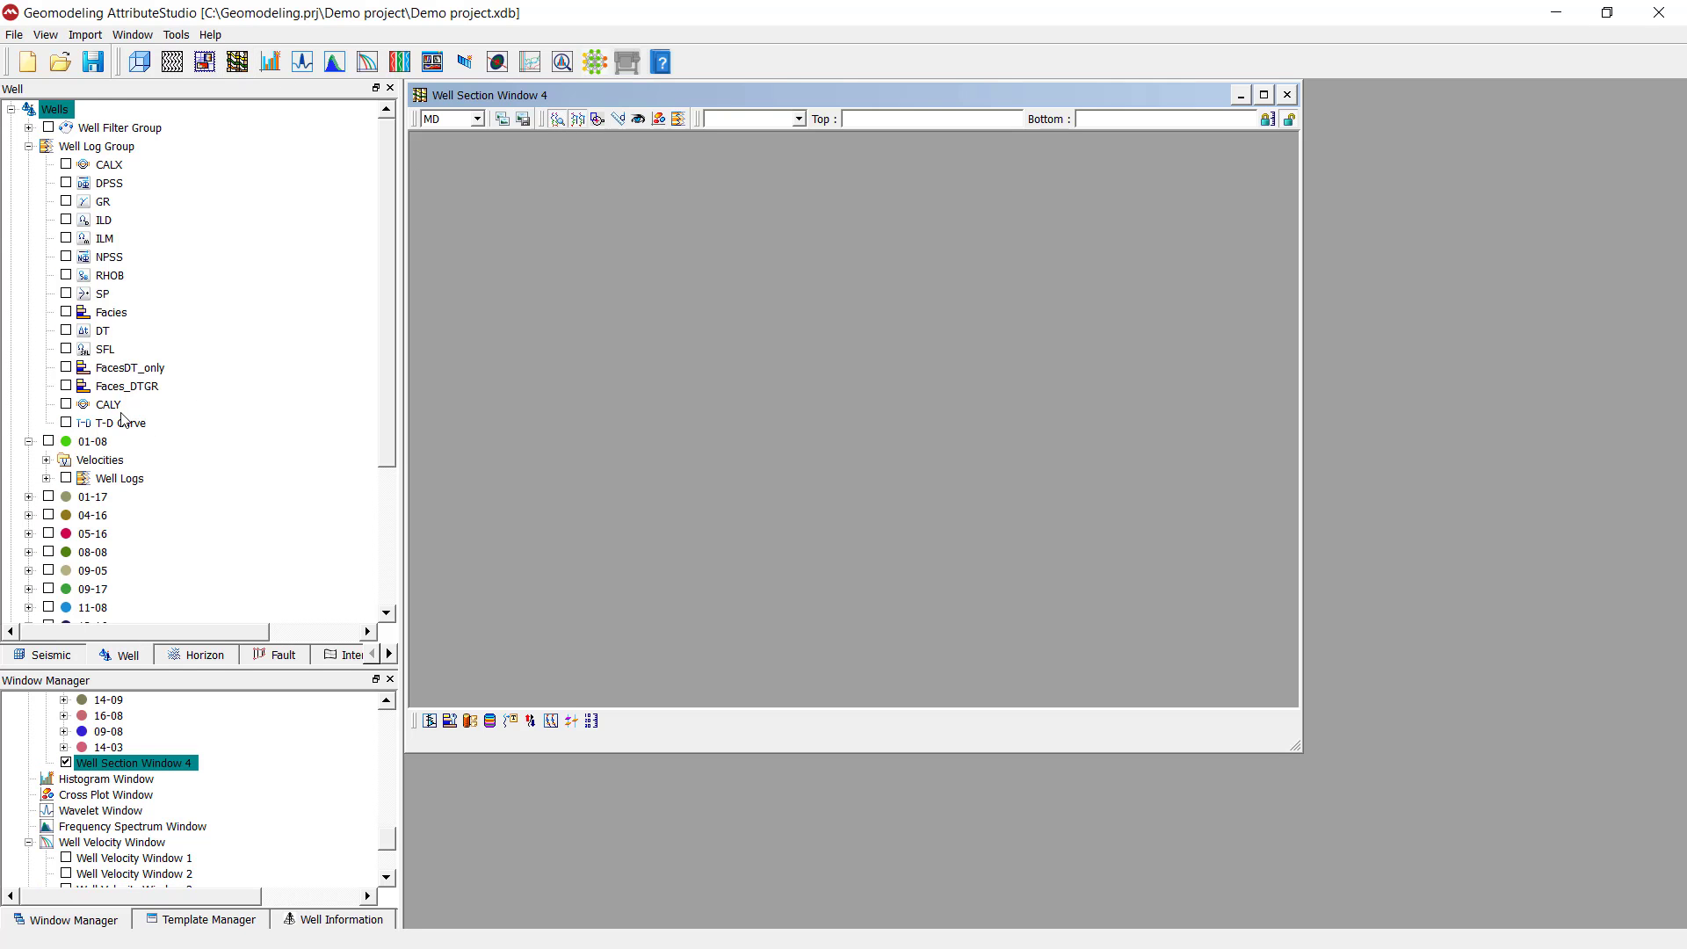
pyautogui.click(29, 146)
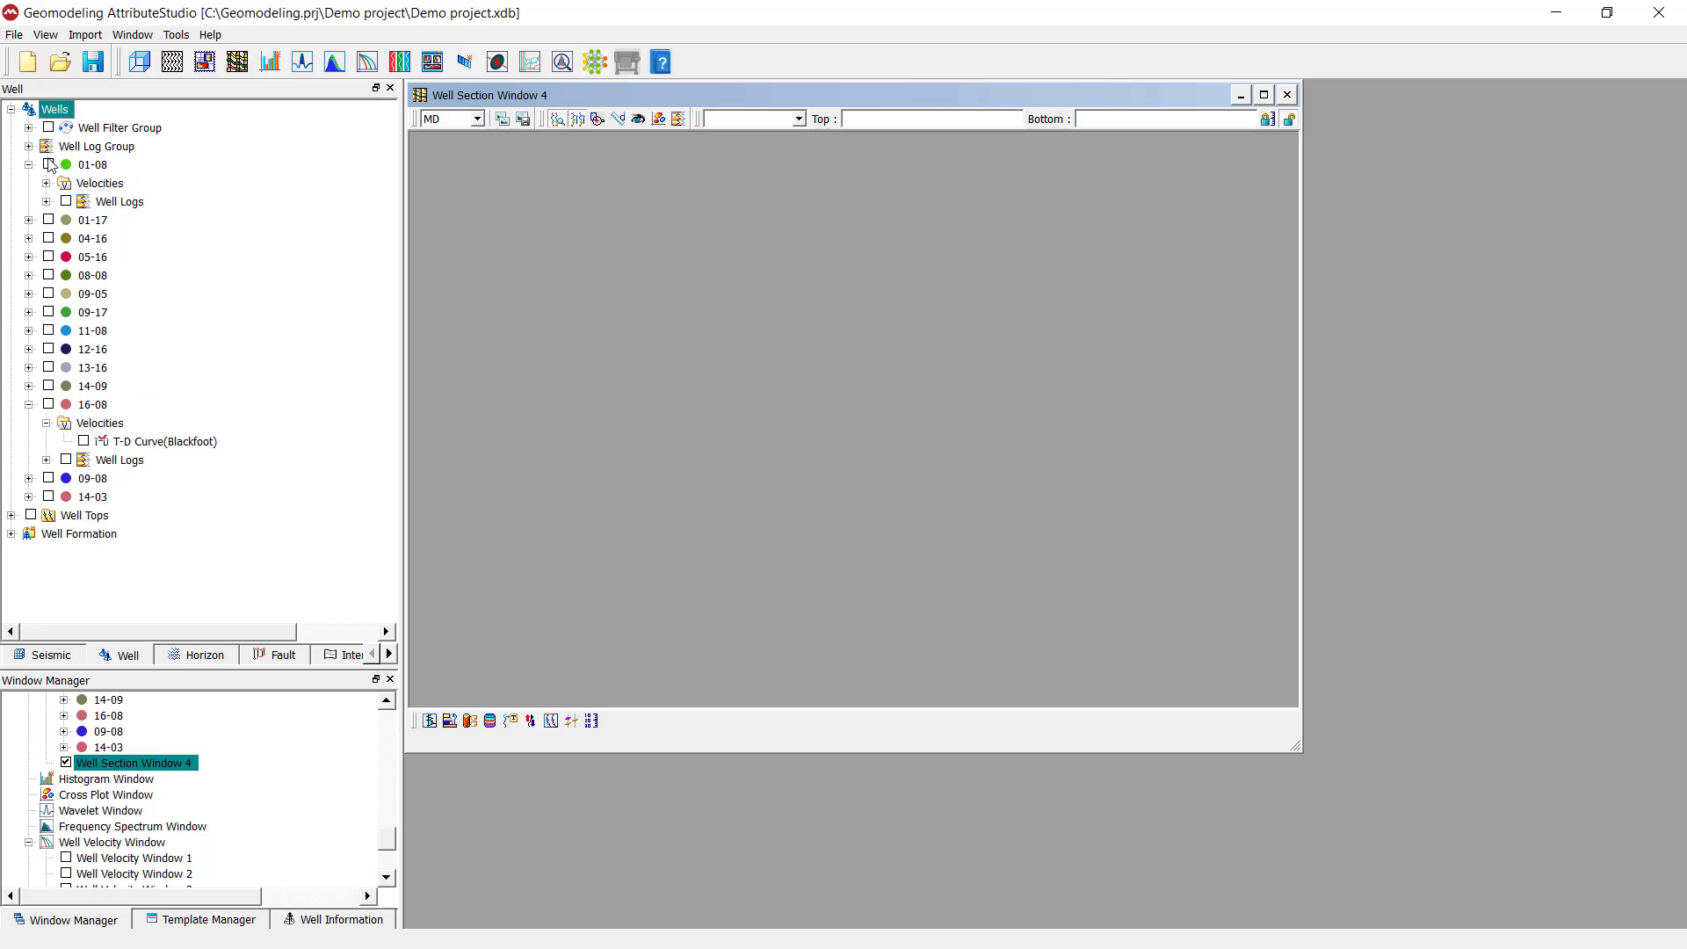
pyautogui.click(47, 183)
pyautogui.click(84, 201)
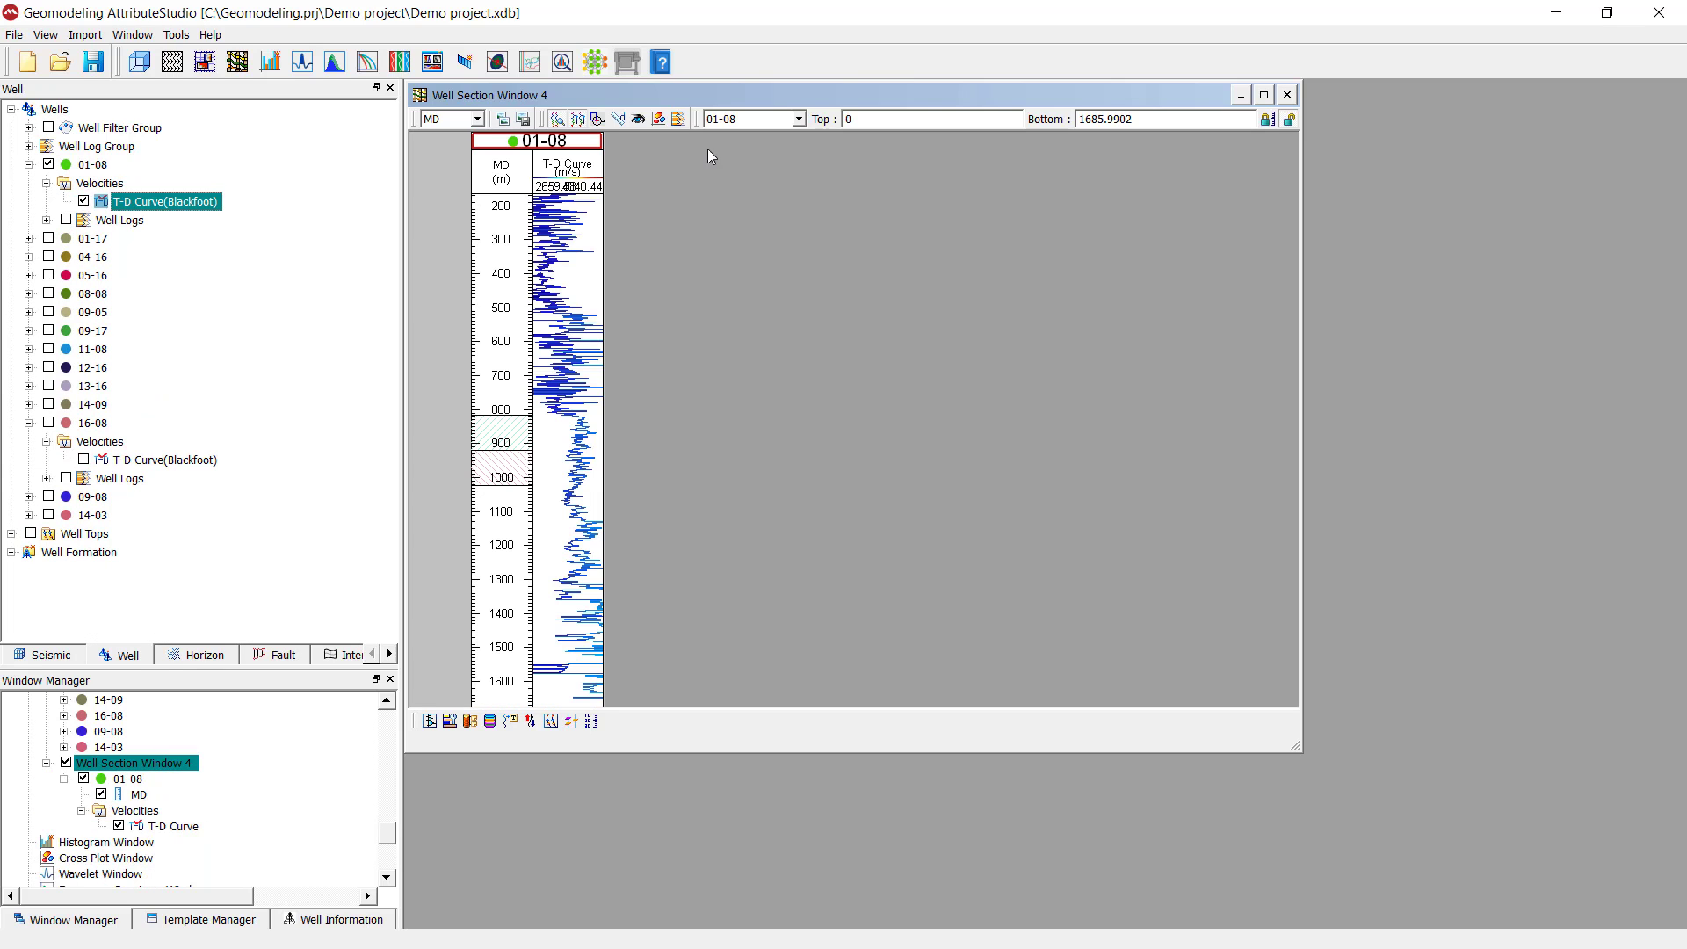
pyautogui.doubleClick(678, 98)
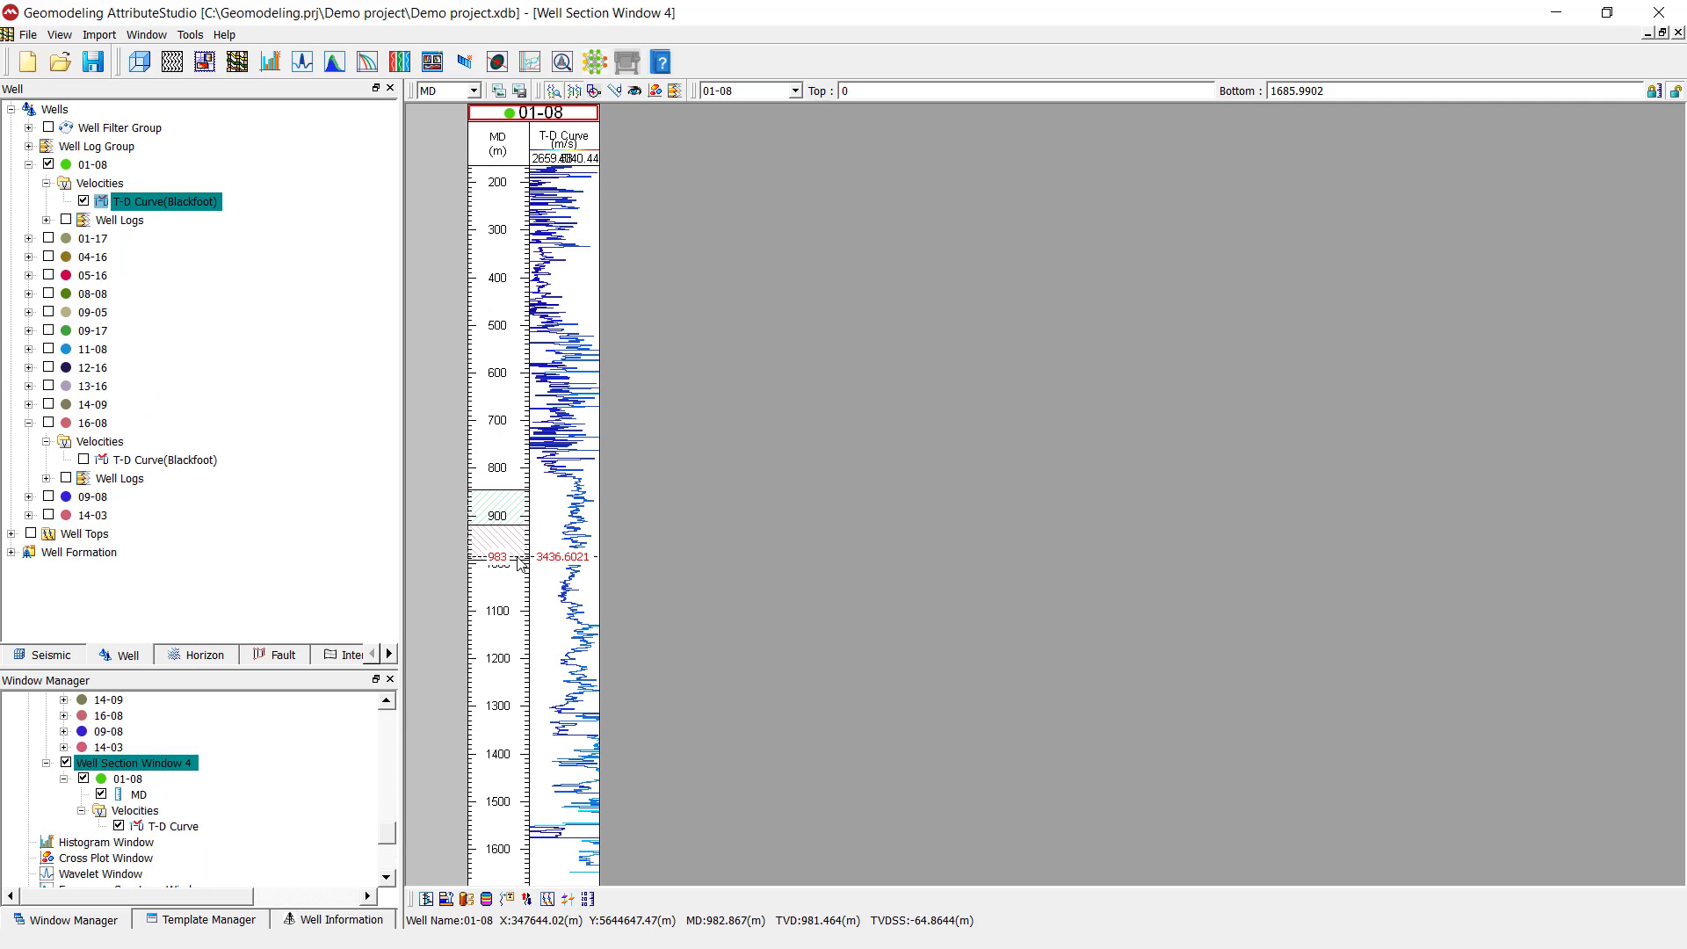
pyautogui.scroll(-1, 507, 577)
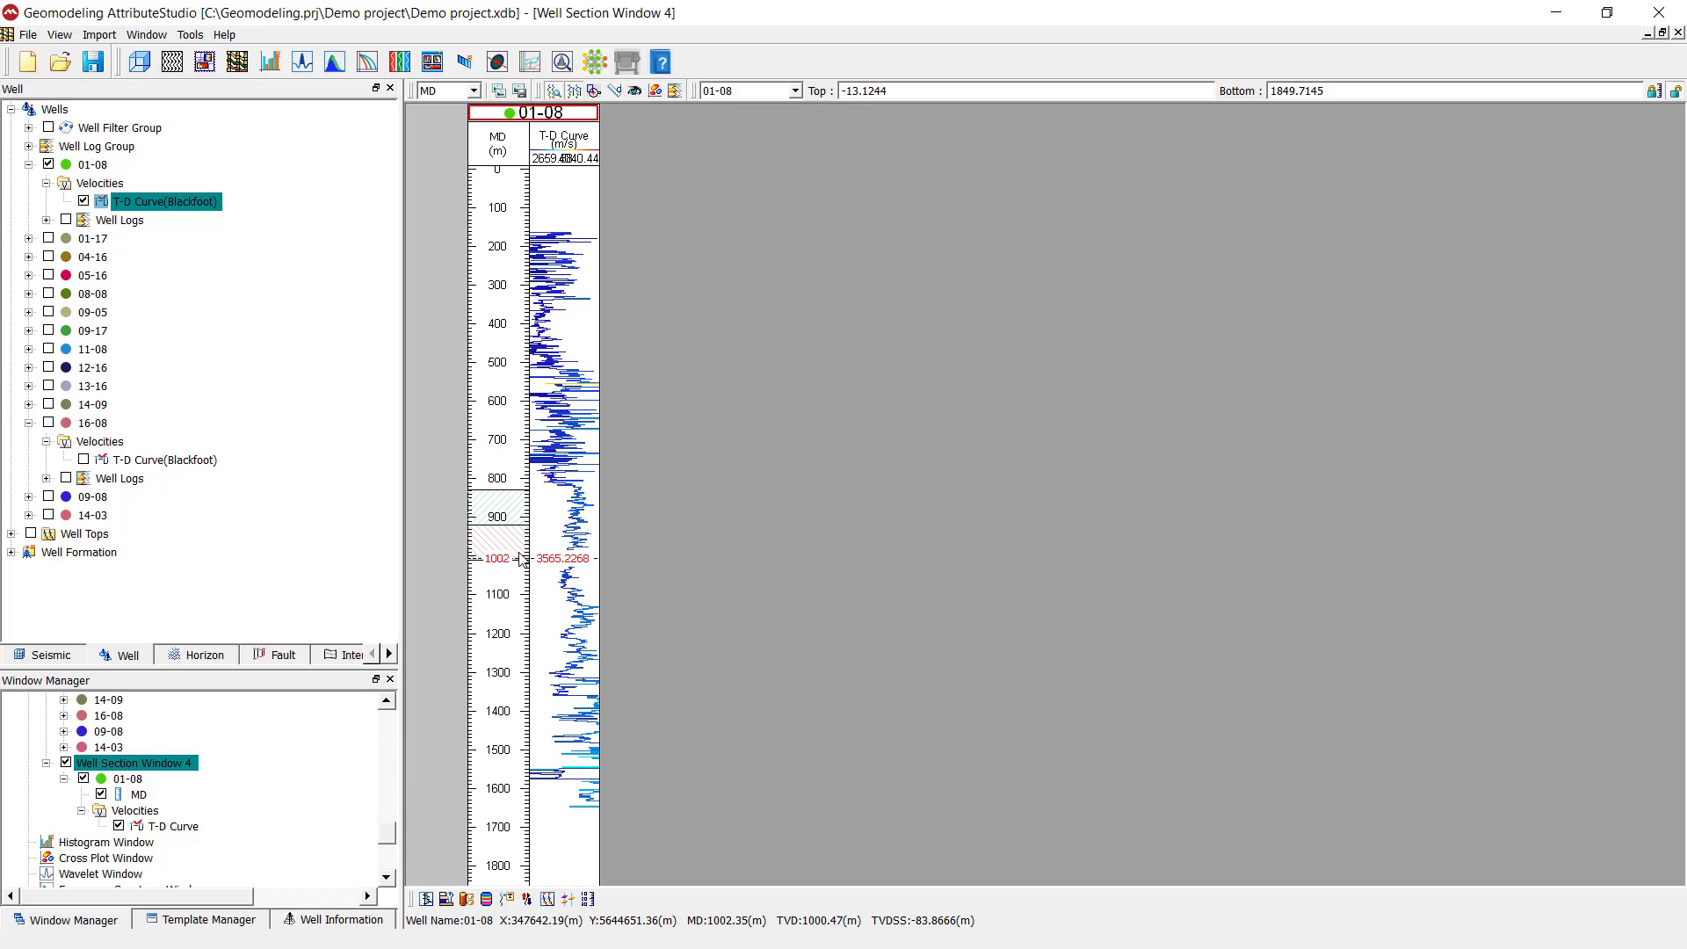